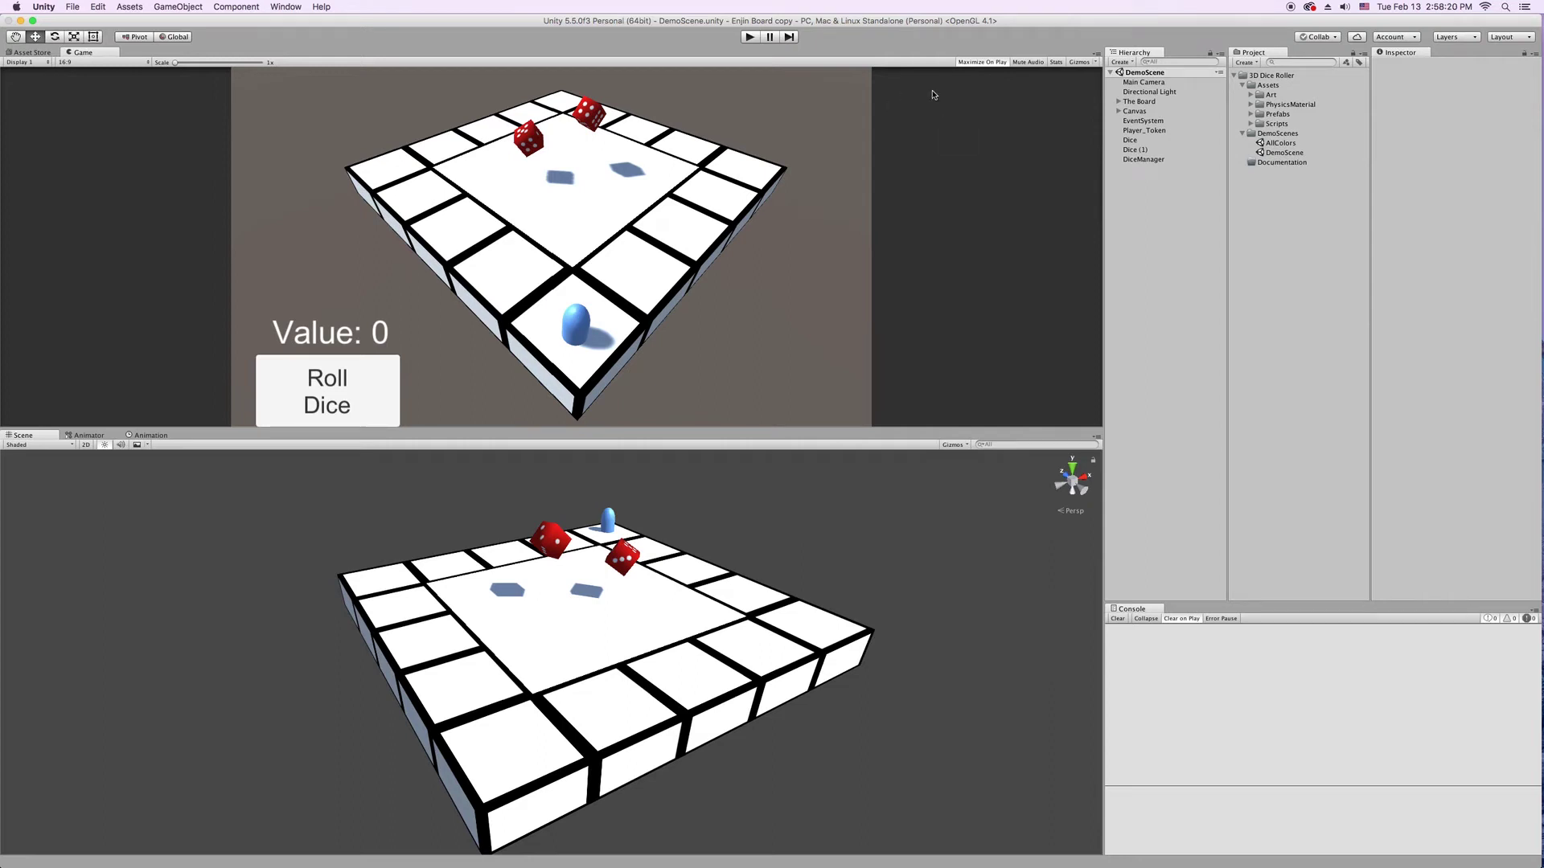
Run DemoScene and roll the two dice three times, ending on Value: 4, then stop playing
left_click(749, 36)
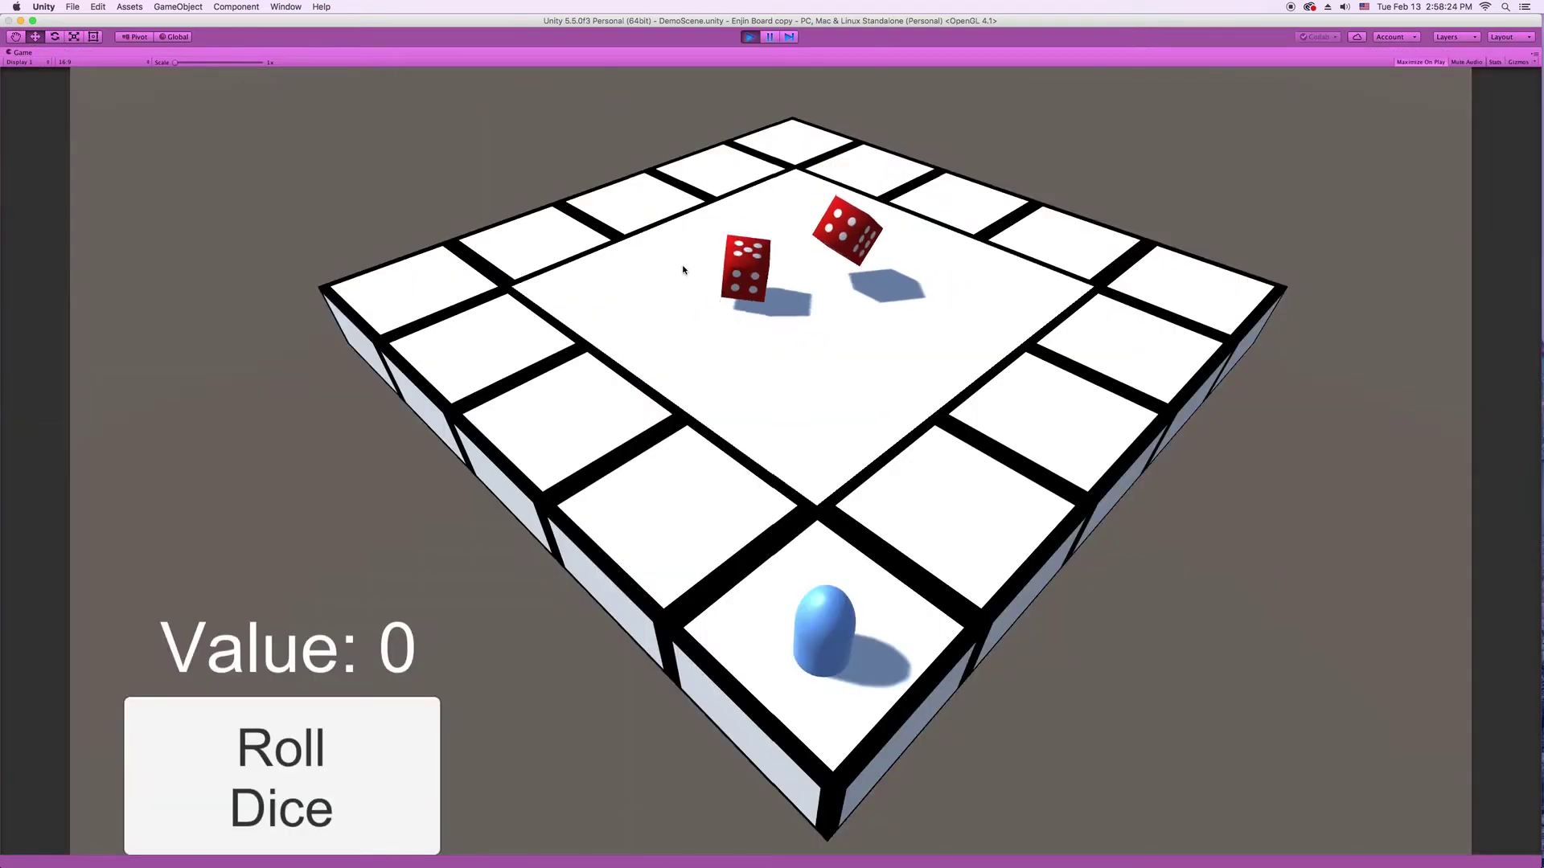
left_click(338, 748)
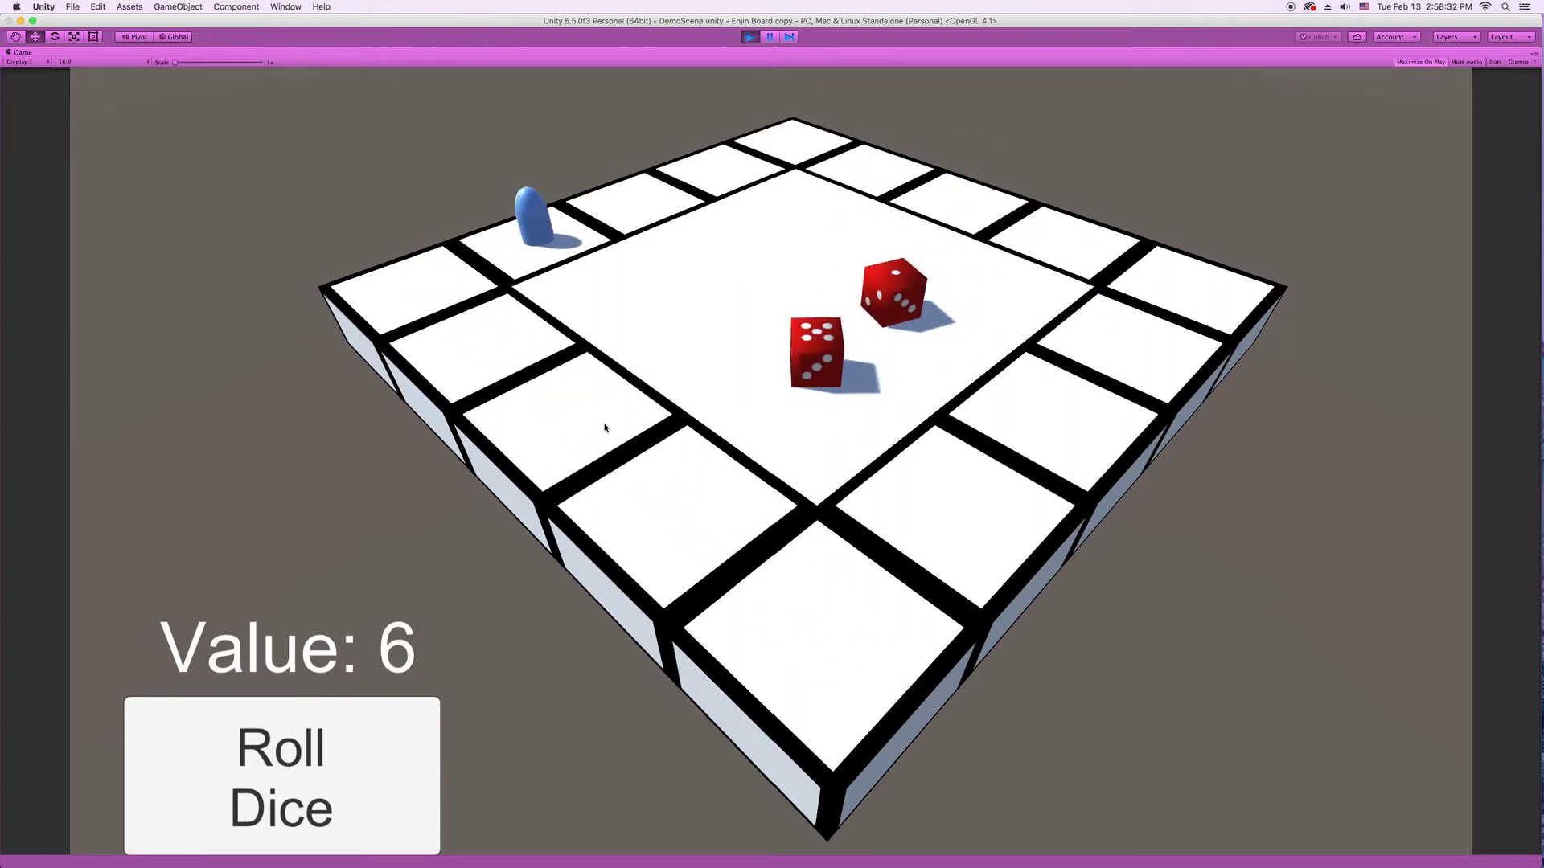
left_click(306, 759)
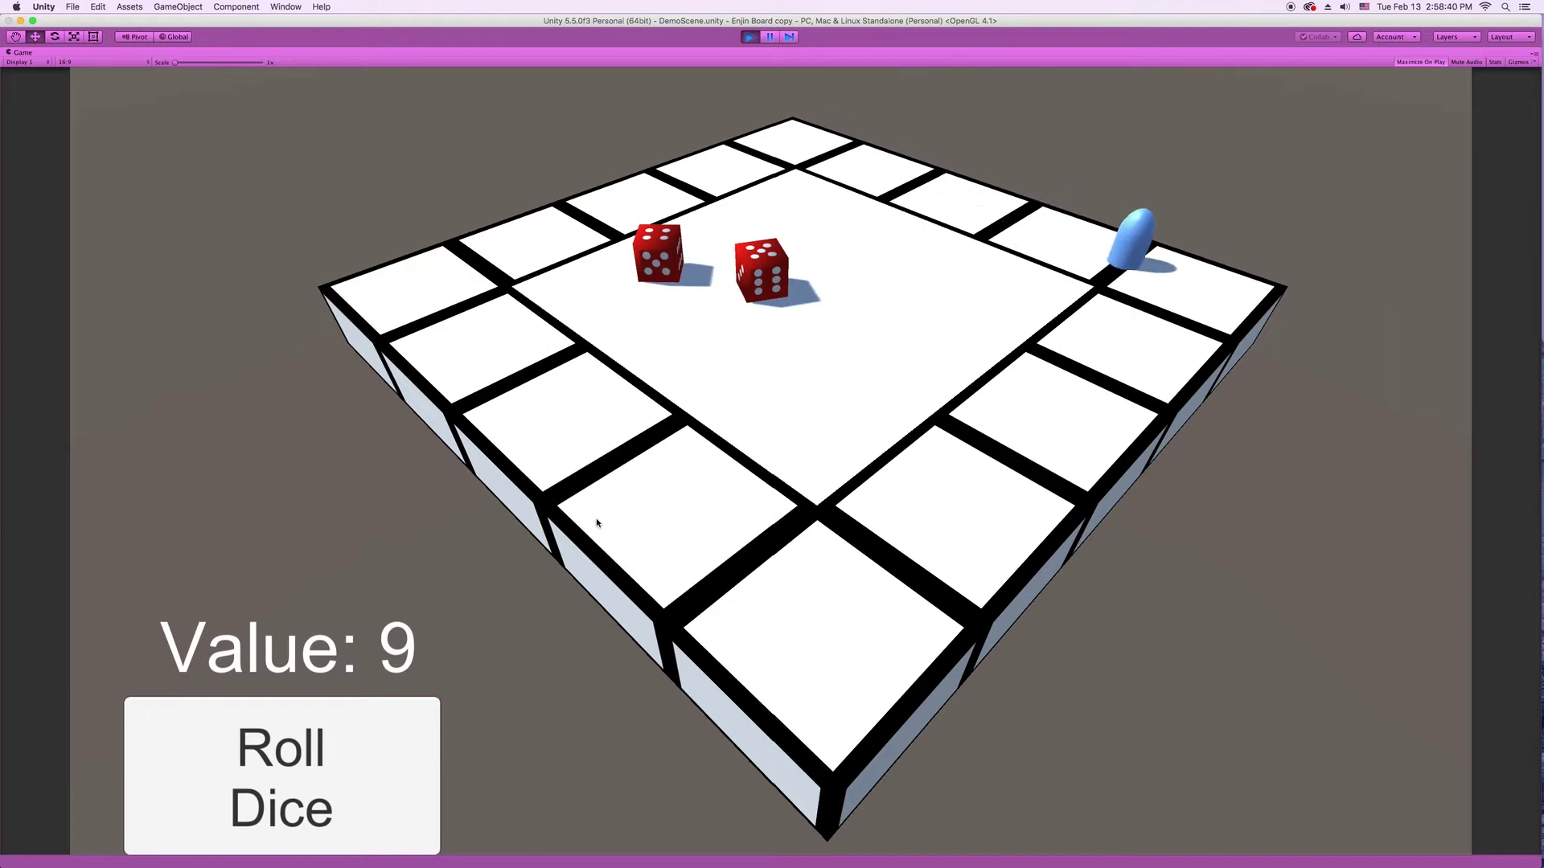
left_click(344, 737)
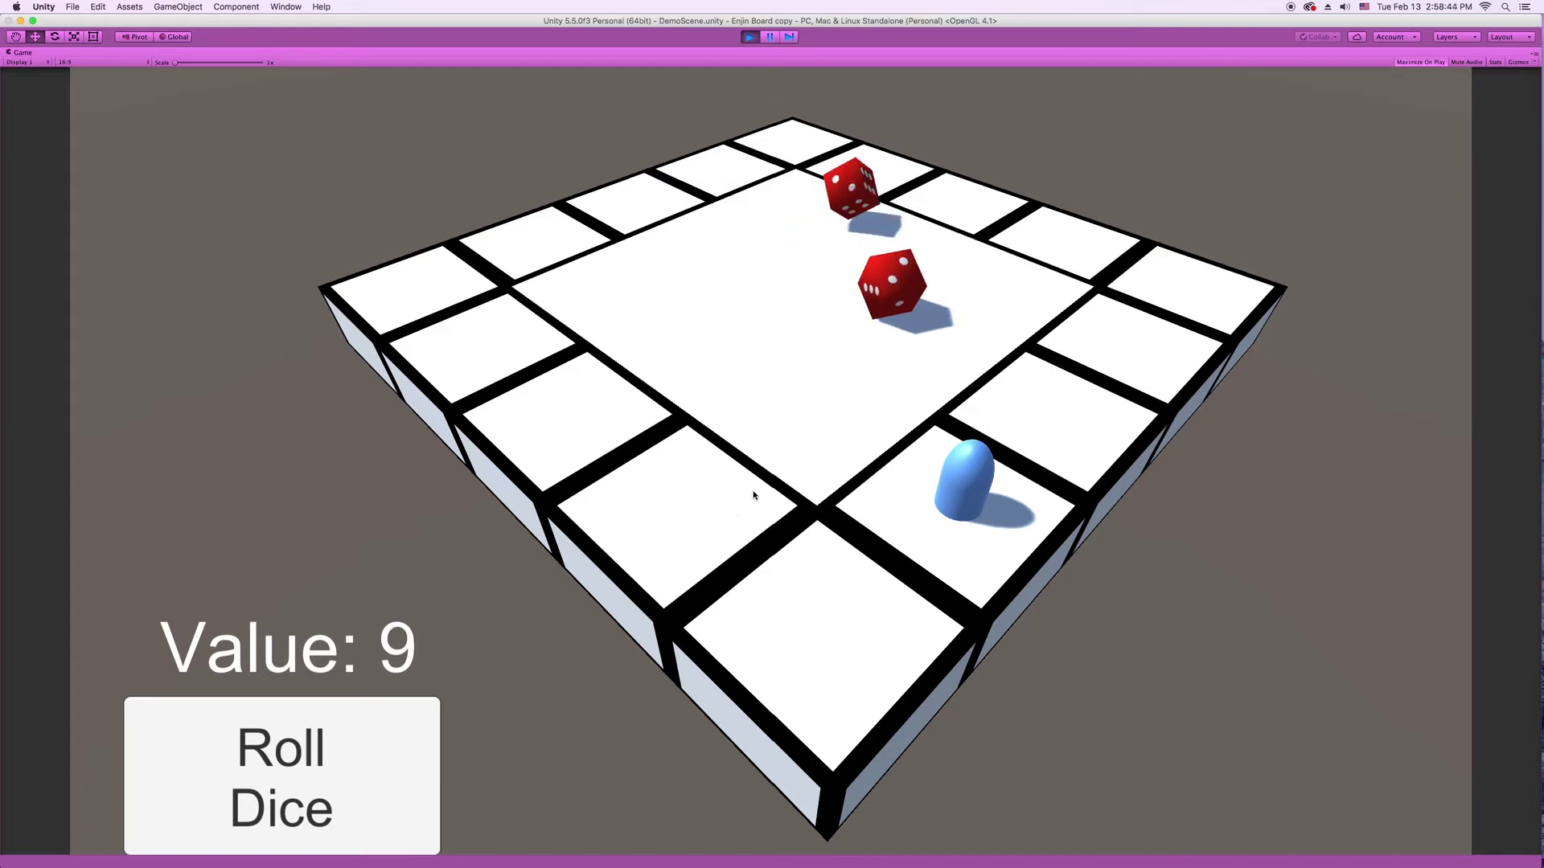
left_click(750, 37)
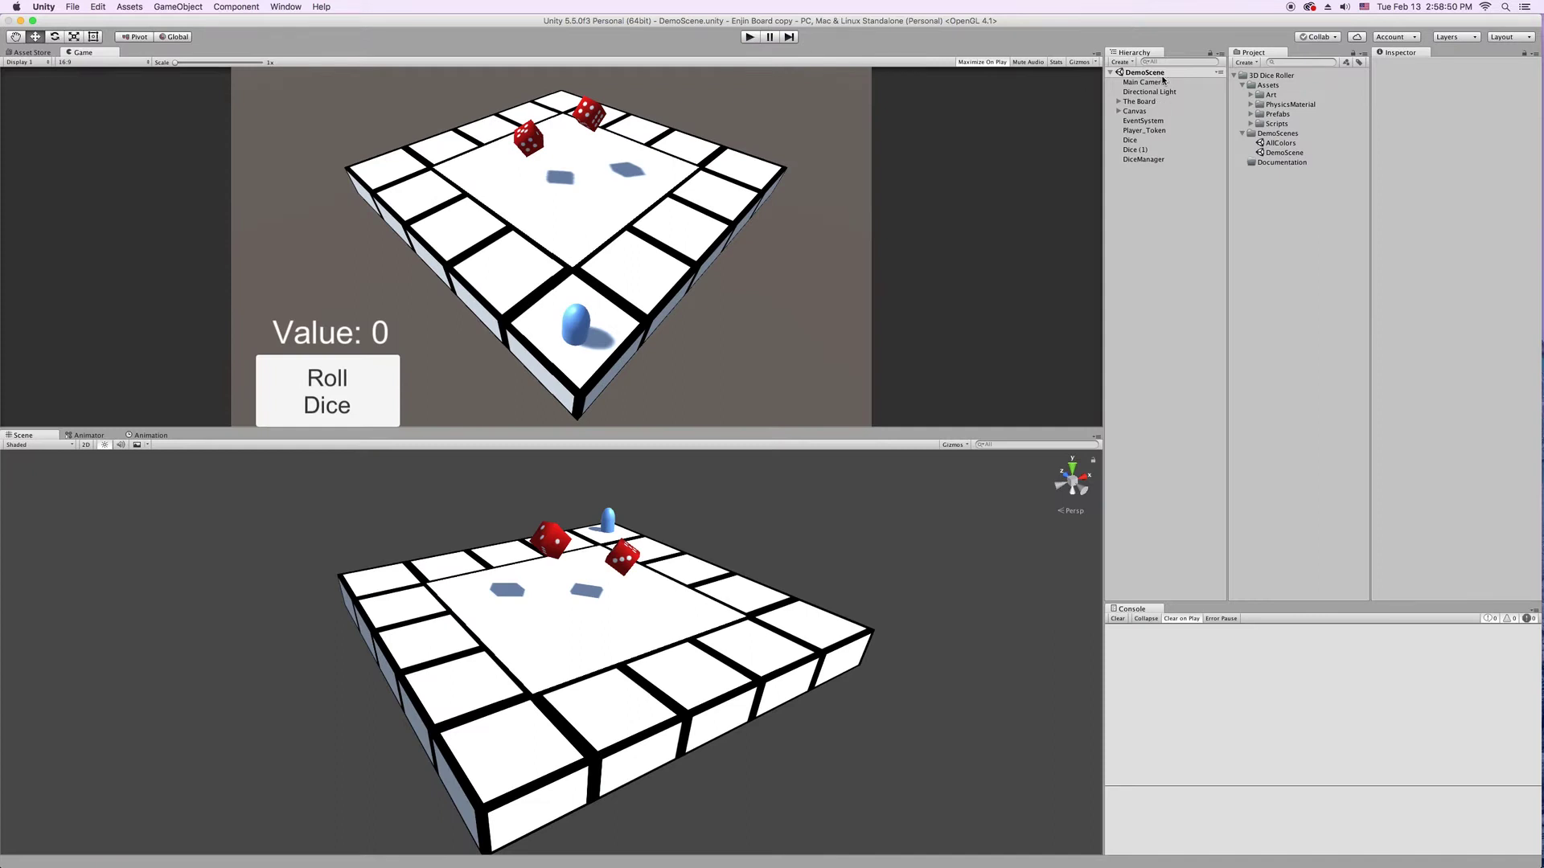
Inspect DiceManager's Dice List: Size 2, with Element 0 as Dice and Element 1 as Dice (1)
left_click(1133, 159)
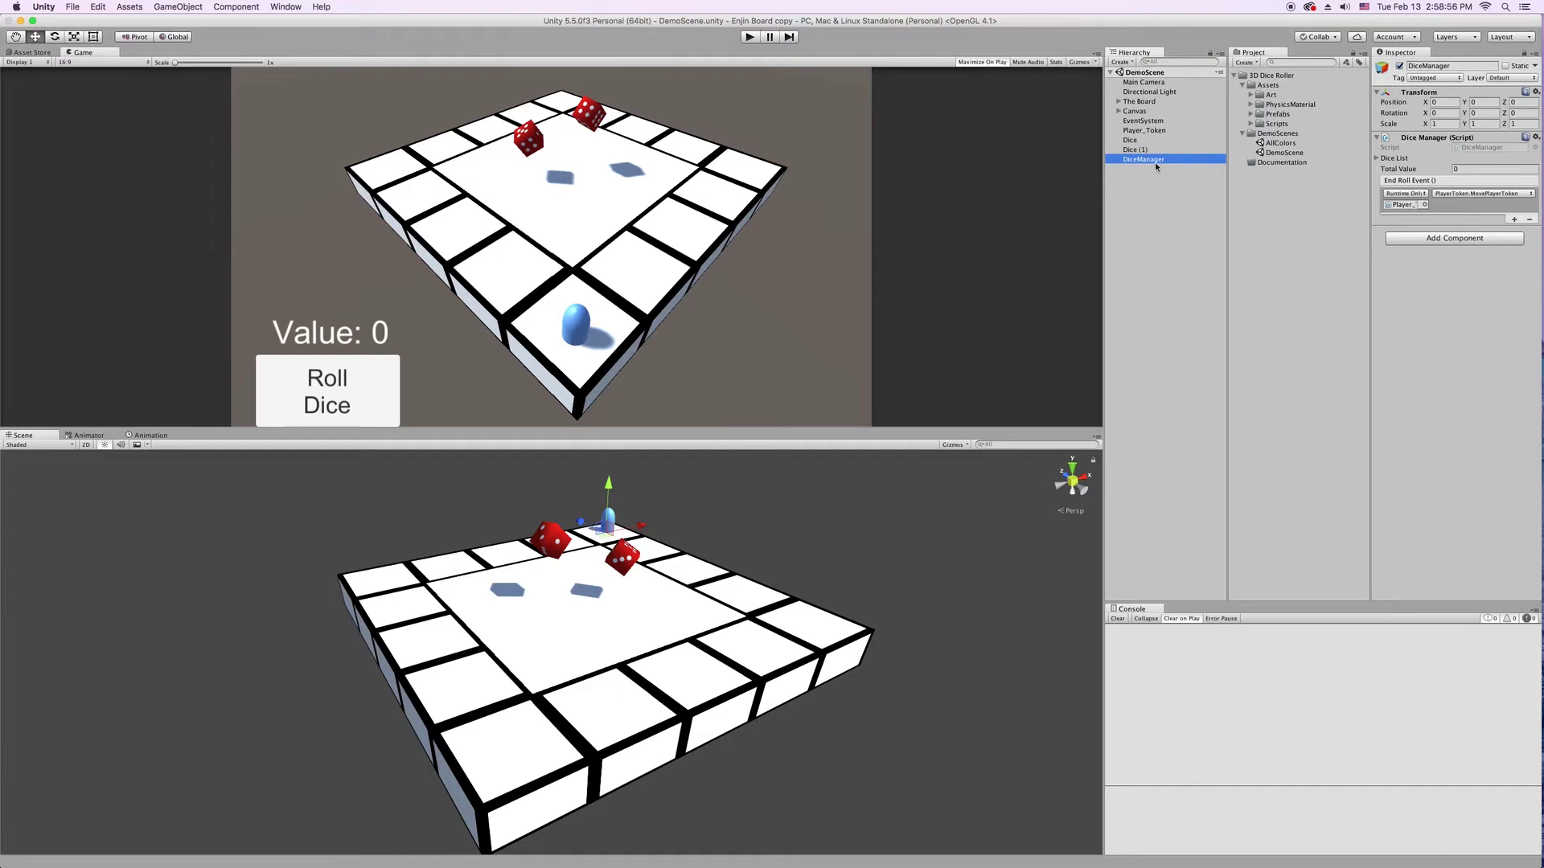
left_click(1459, 148)
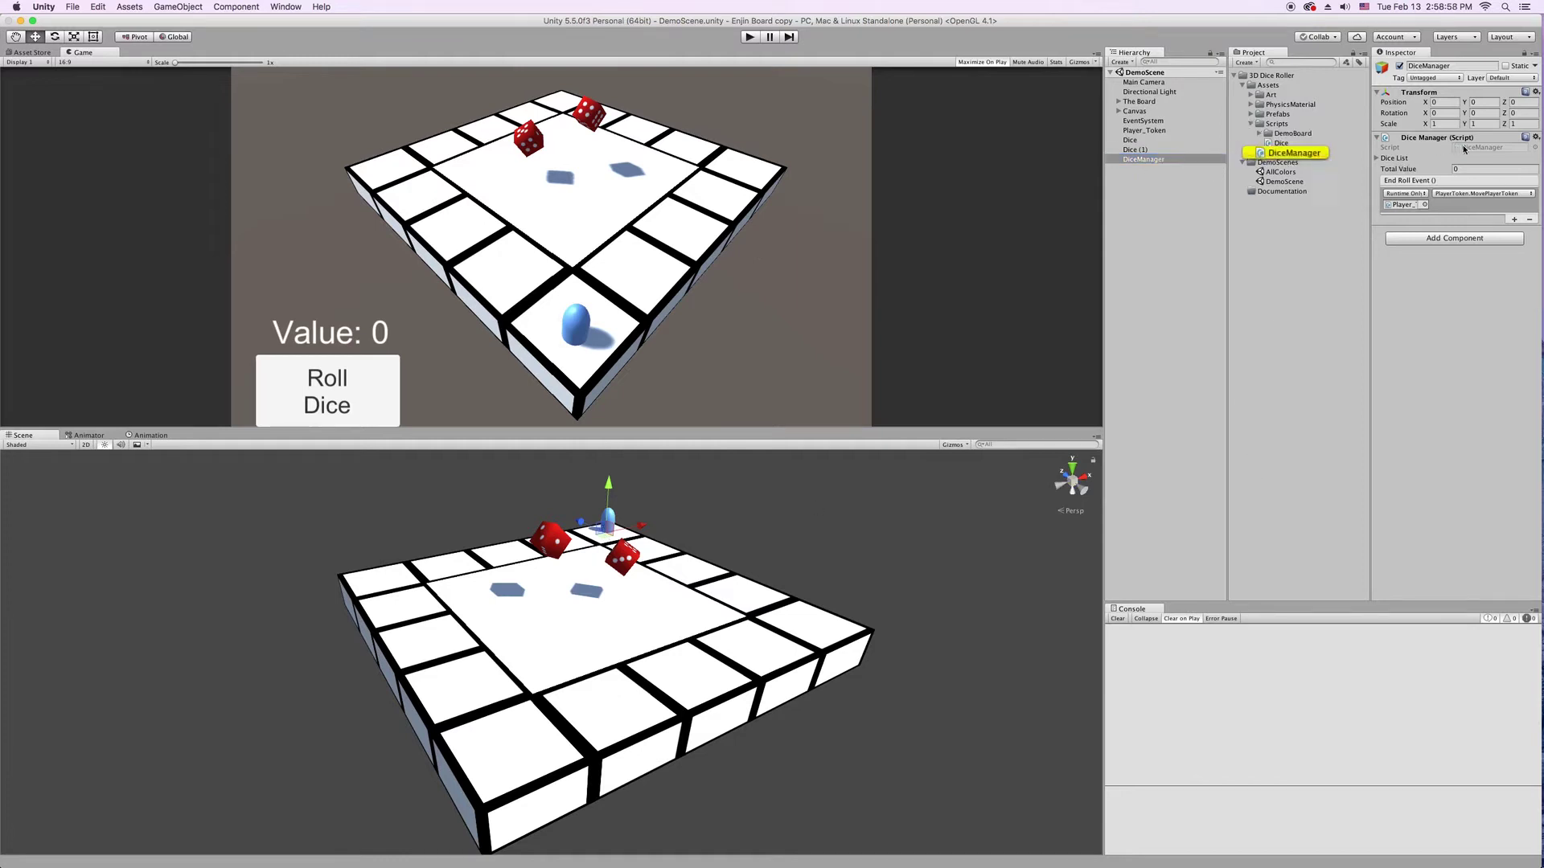
left_click(1402, 159)
left_click(1402, 159)
left_click(1400, 158)
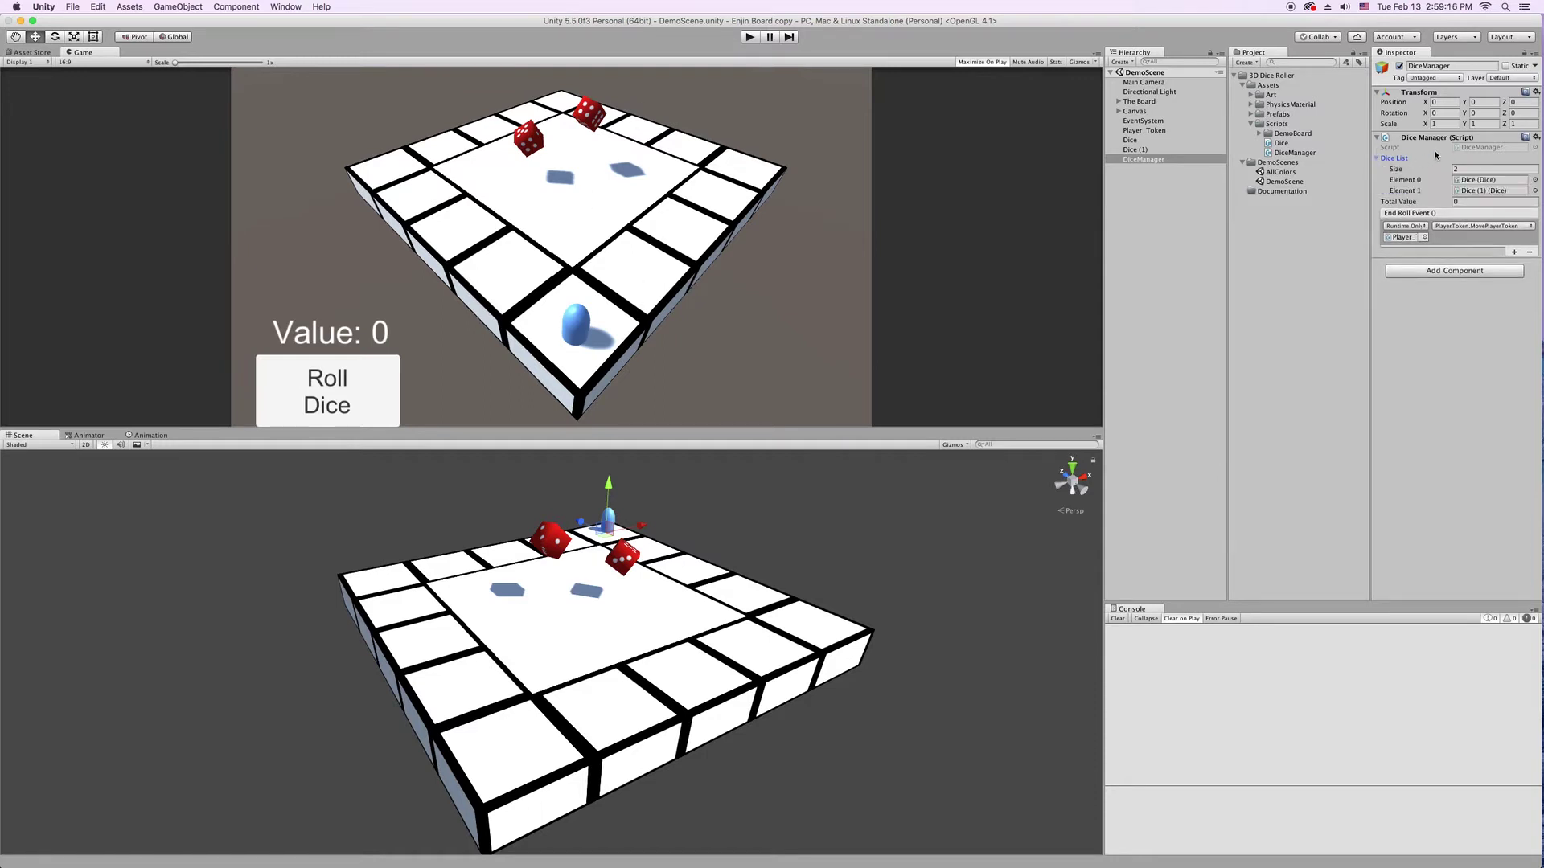
left_click(1478, 181)
left_click(1469, 189)
Set DiceManager's Dice List size to 4
left_click(1463, 167)
type("4")
key("Return")
Duplicate Dice and Dice (1) with Cmd+D to create Dice (2) and Dice (3)
left_click(1165, 150)
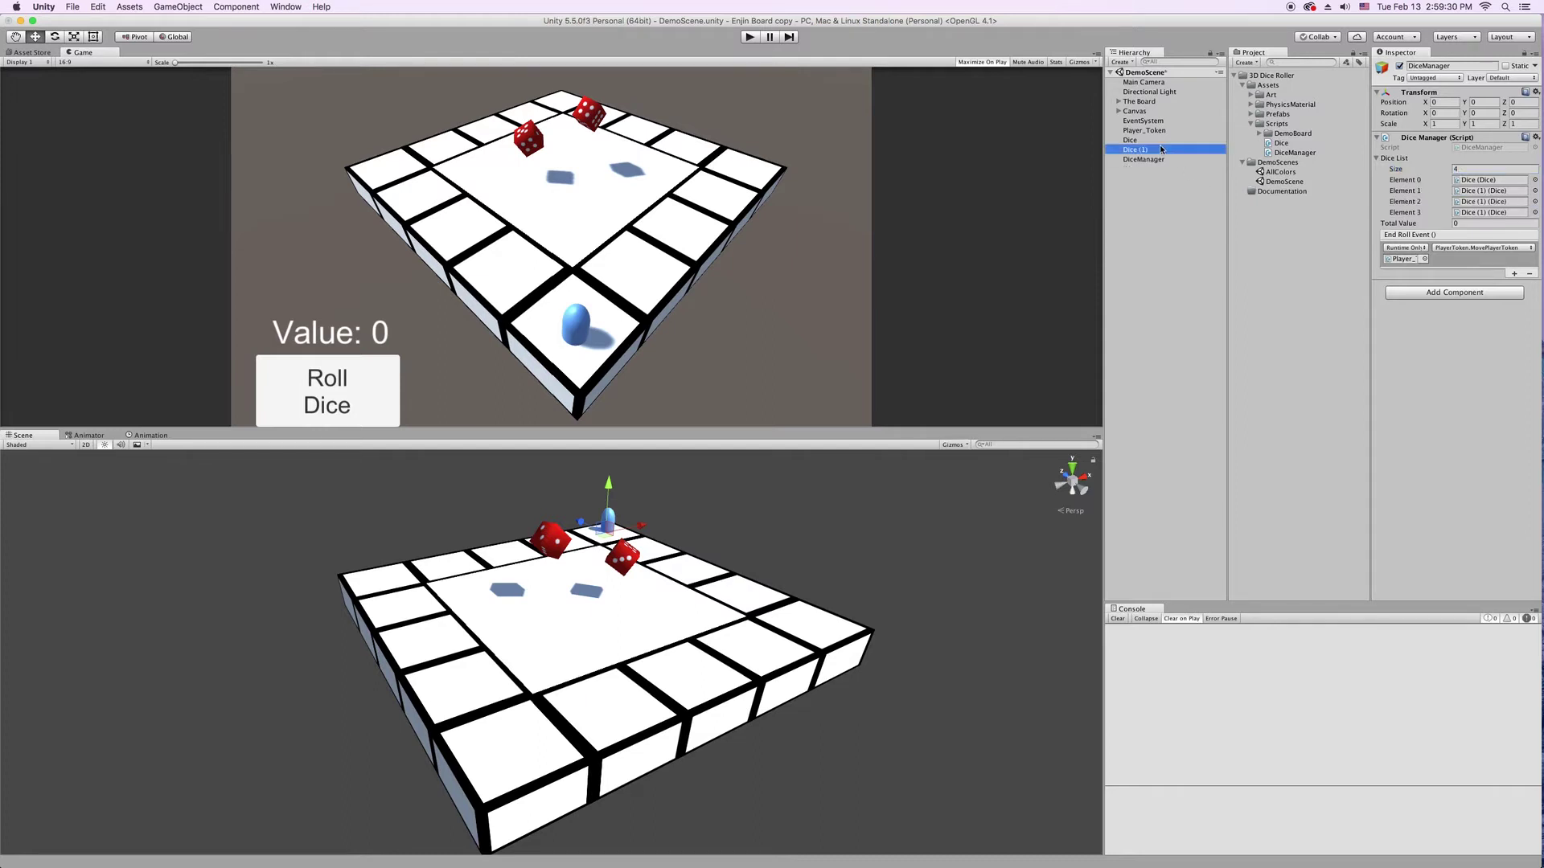
left_click(1158, 140, "shift")
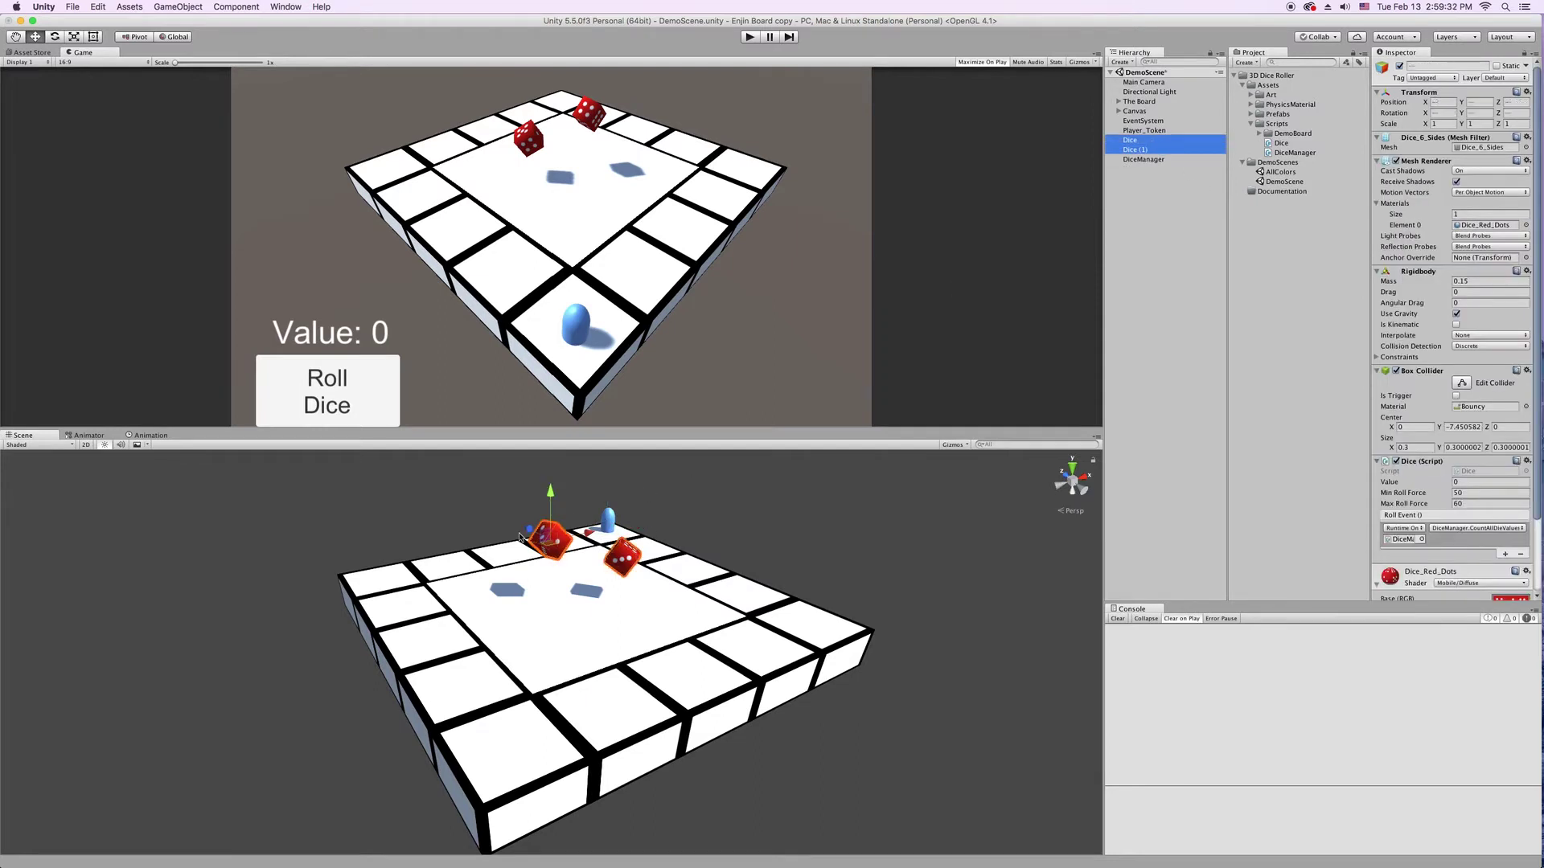
key("super+d")
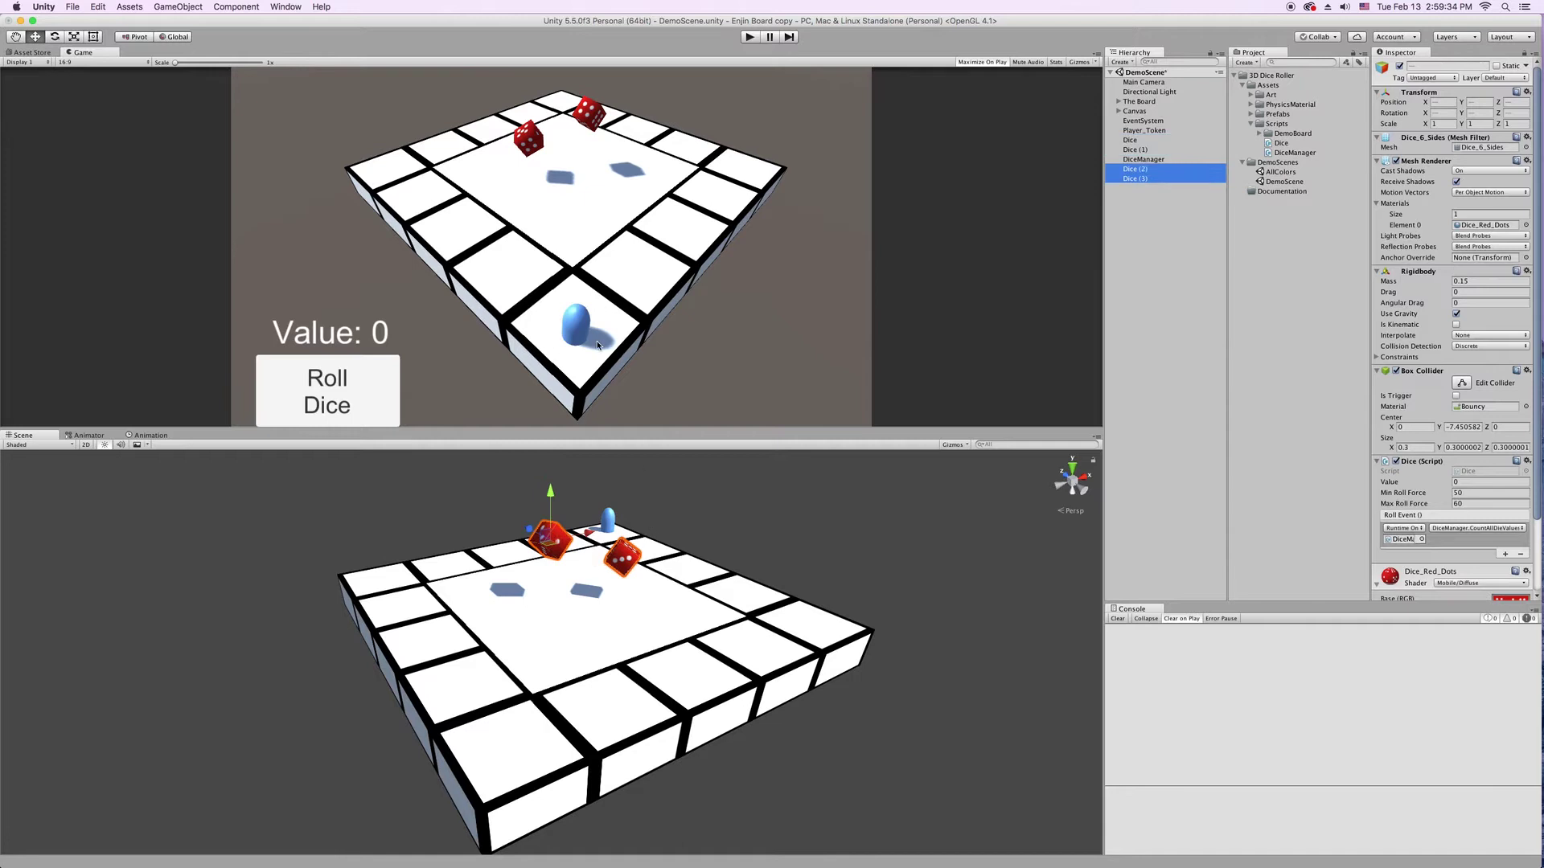
left_click_drag(599, 605, 544, 640, "alt")
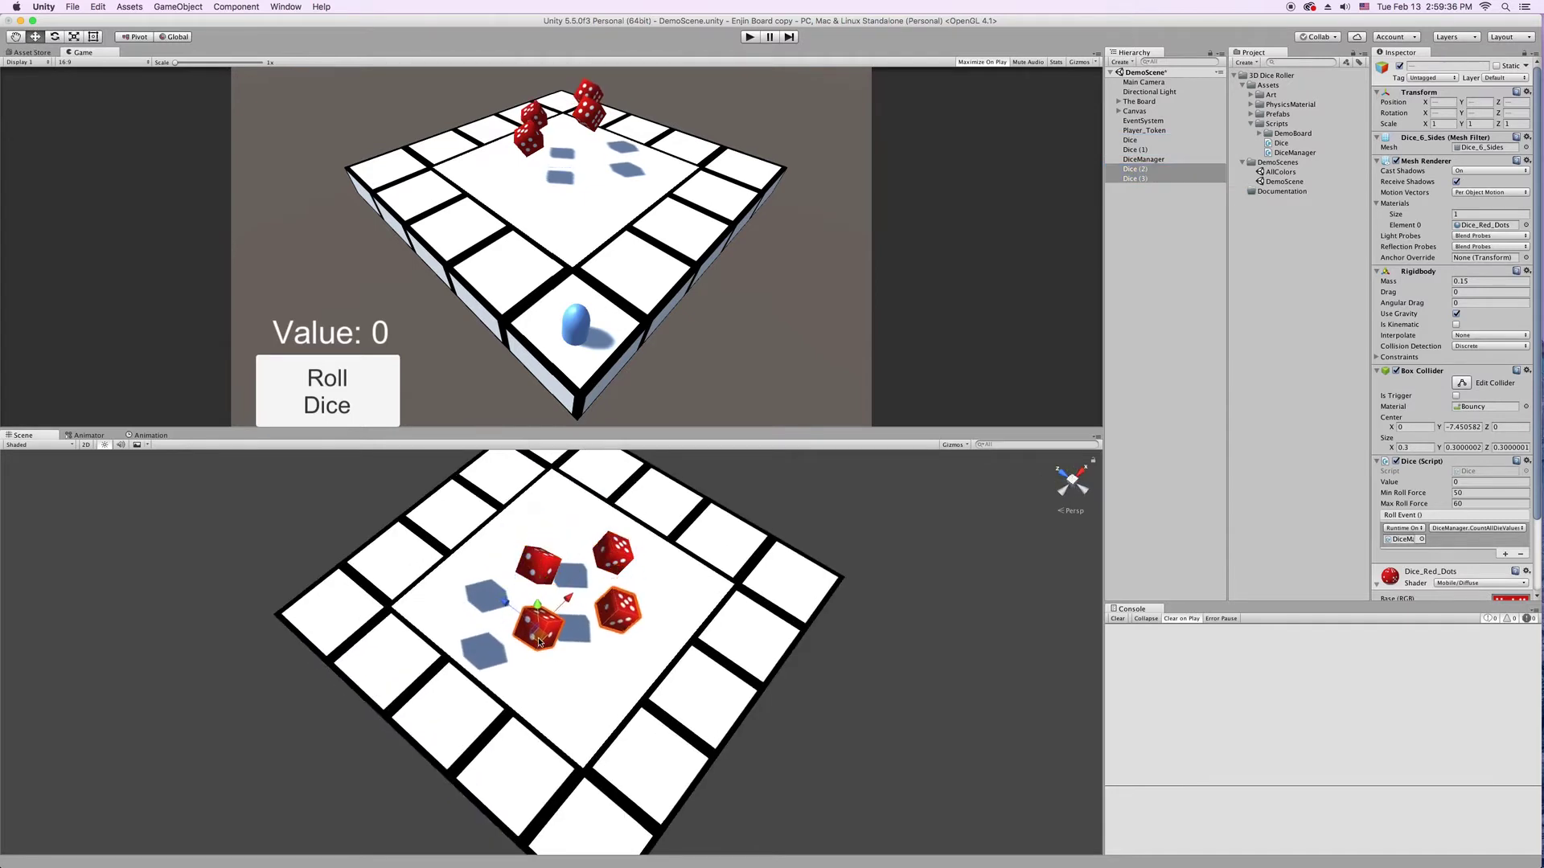
Assign Dice (2) and Dice (3) to Elements 2 and 3, then enter play mode
left_click(1159, 160)
left_click_drag(1140, 169, 1415, 201)
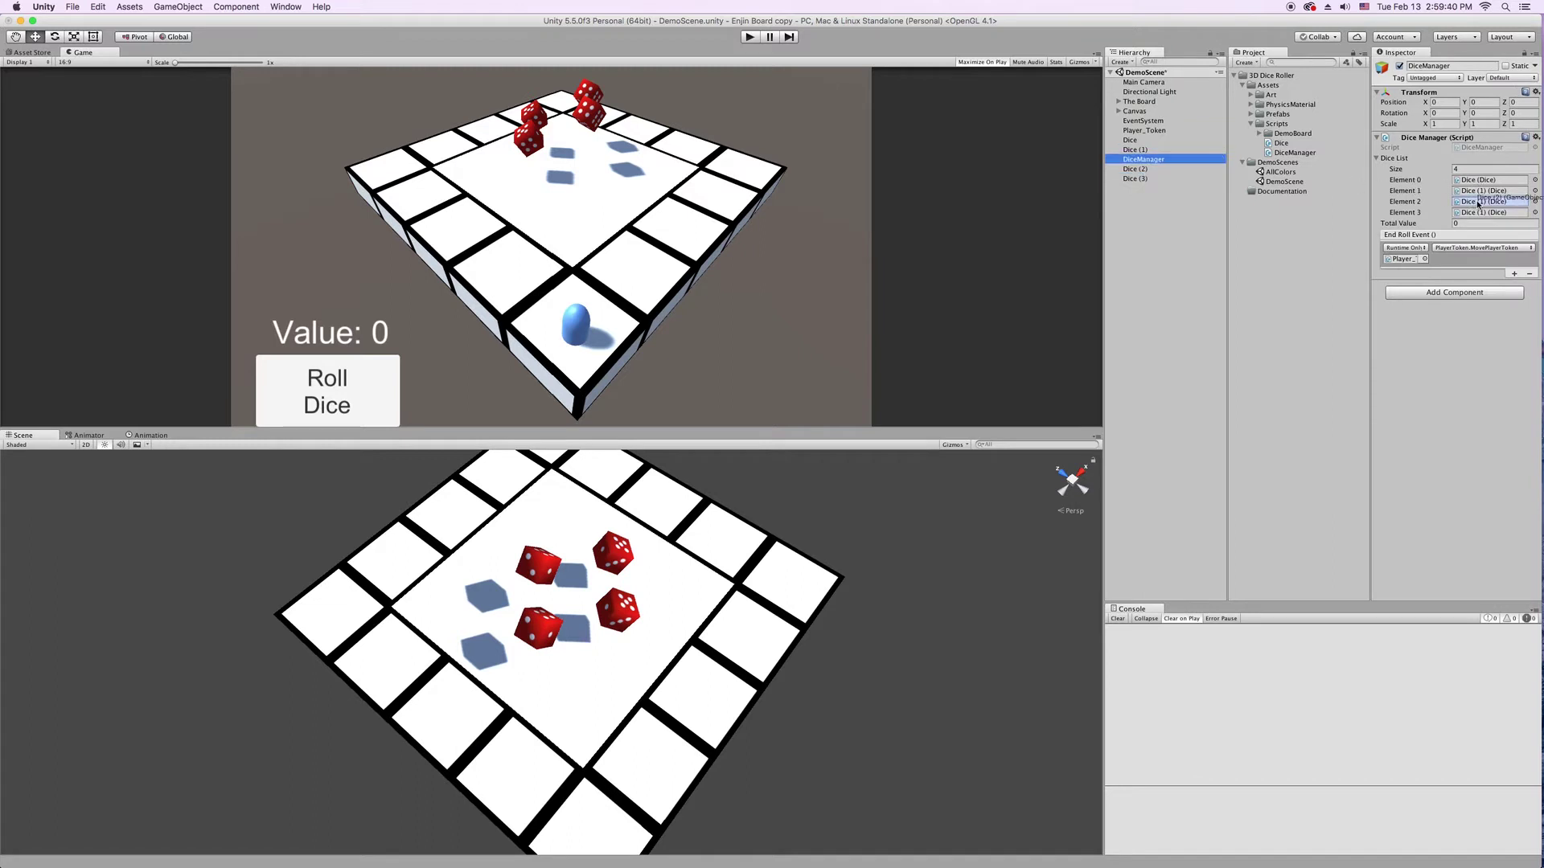
left_click_drag(1135, 180, 1460, 213)
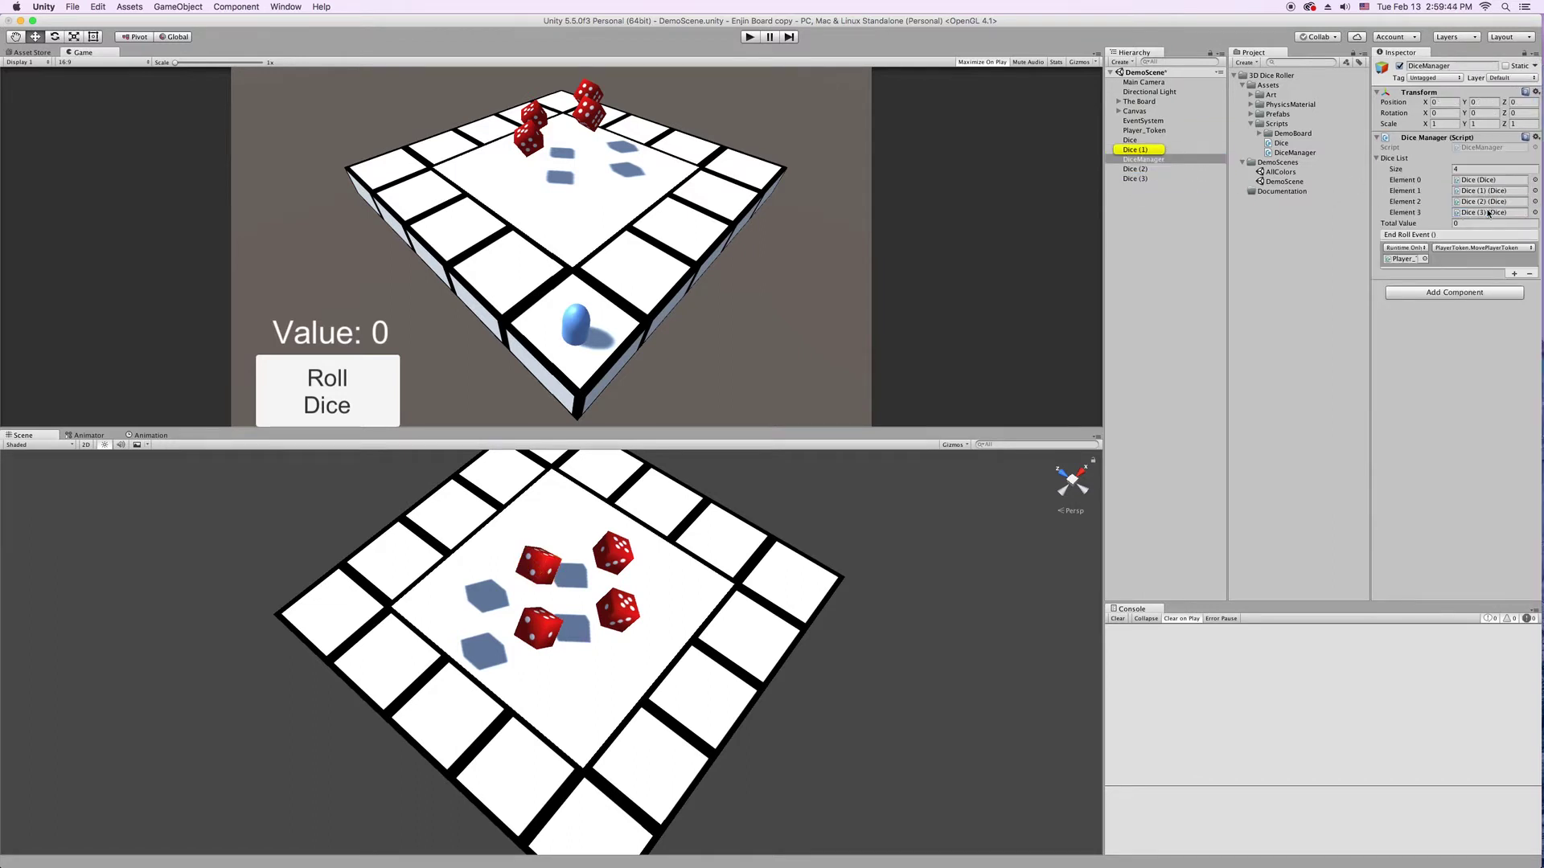
left_click(749, 37)
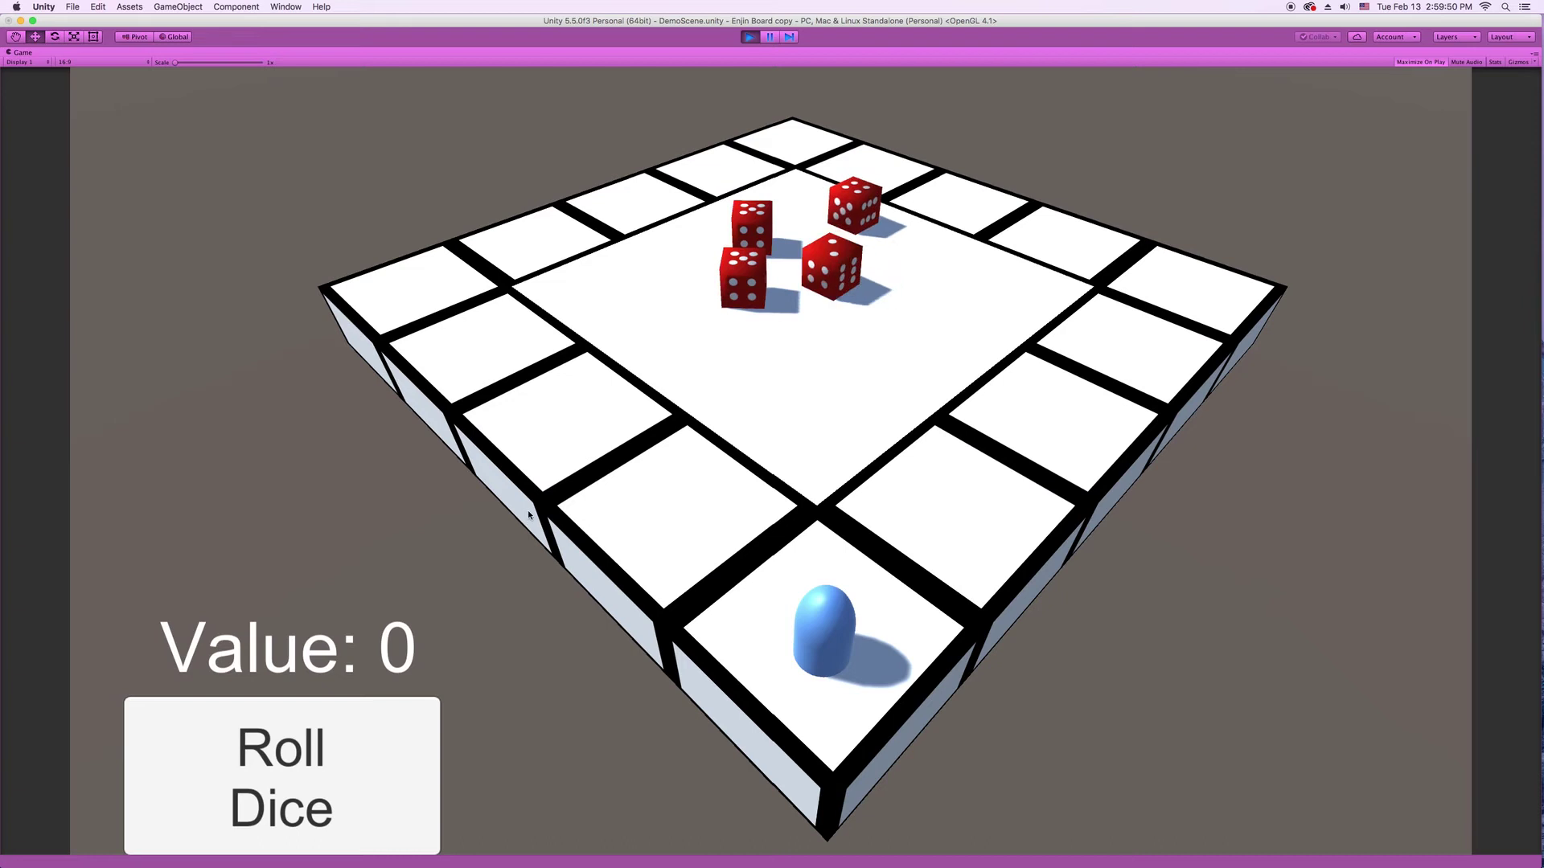
Roll all four dice for a total of 14, then stop play mode
left_click(267, 777)
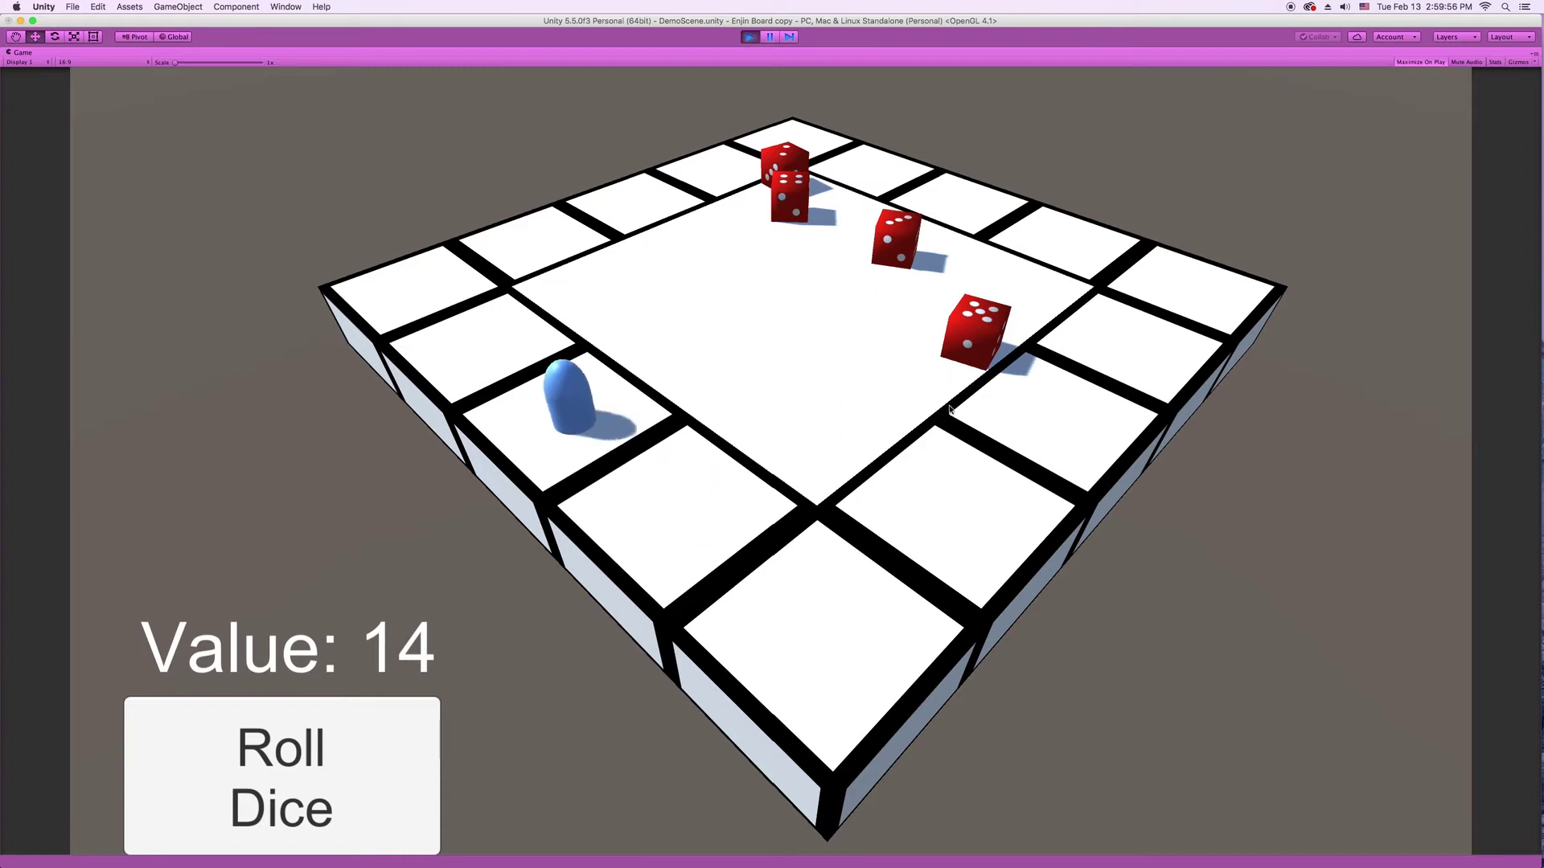
left_click(750, 37)
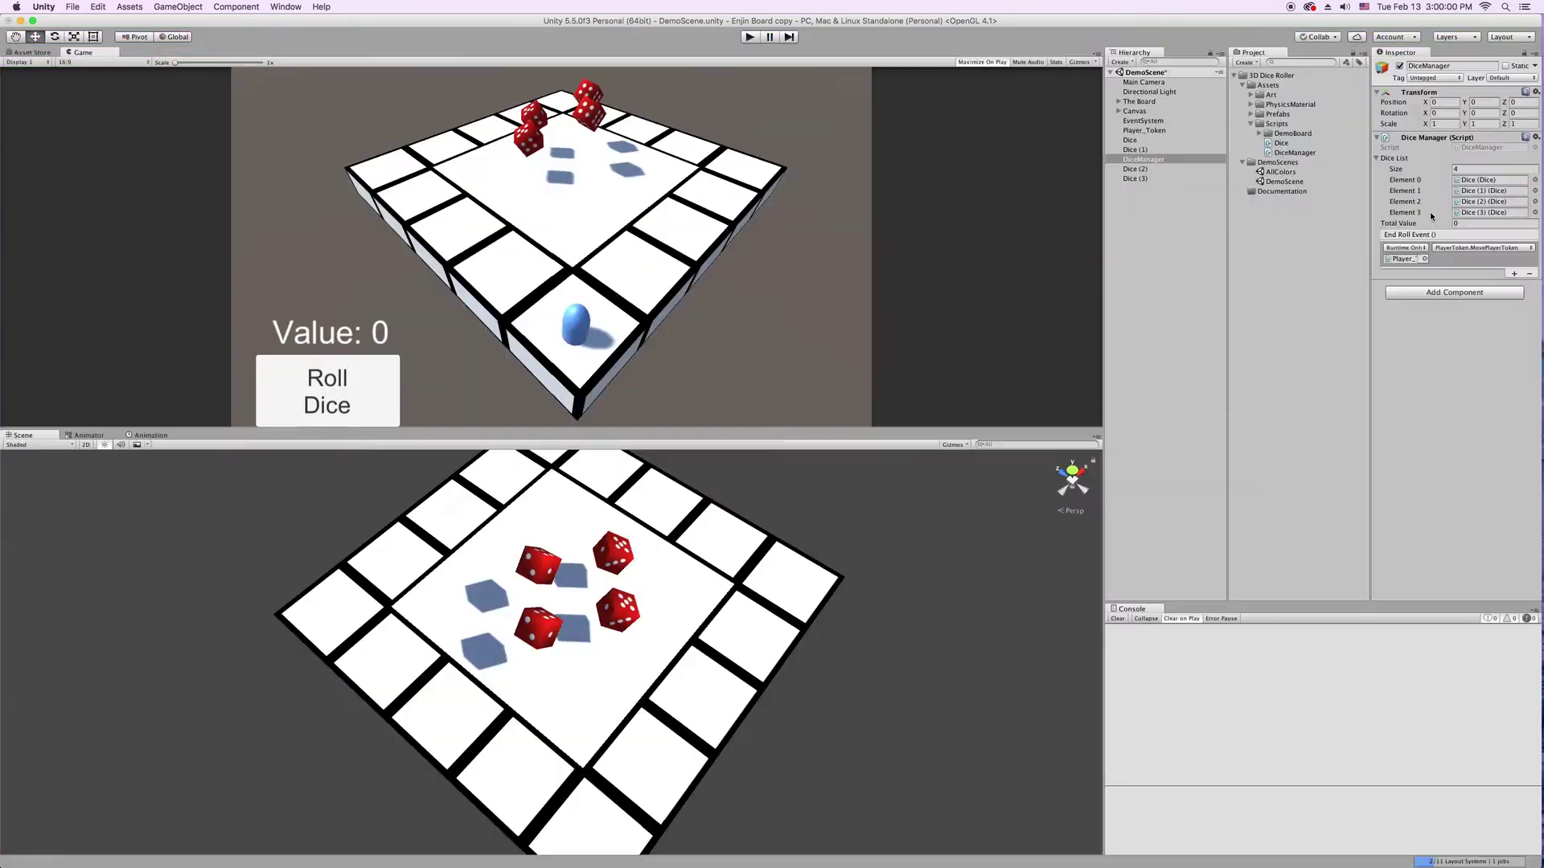
Set the Dice List size back to 2 and delete Dice (2) and Dice (3) from the scene
left_click(1471, 169)
type("2")
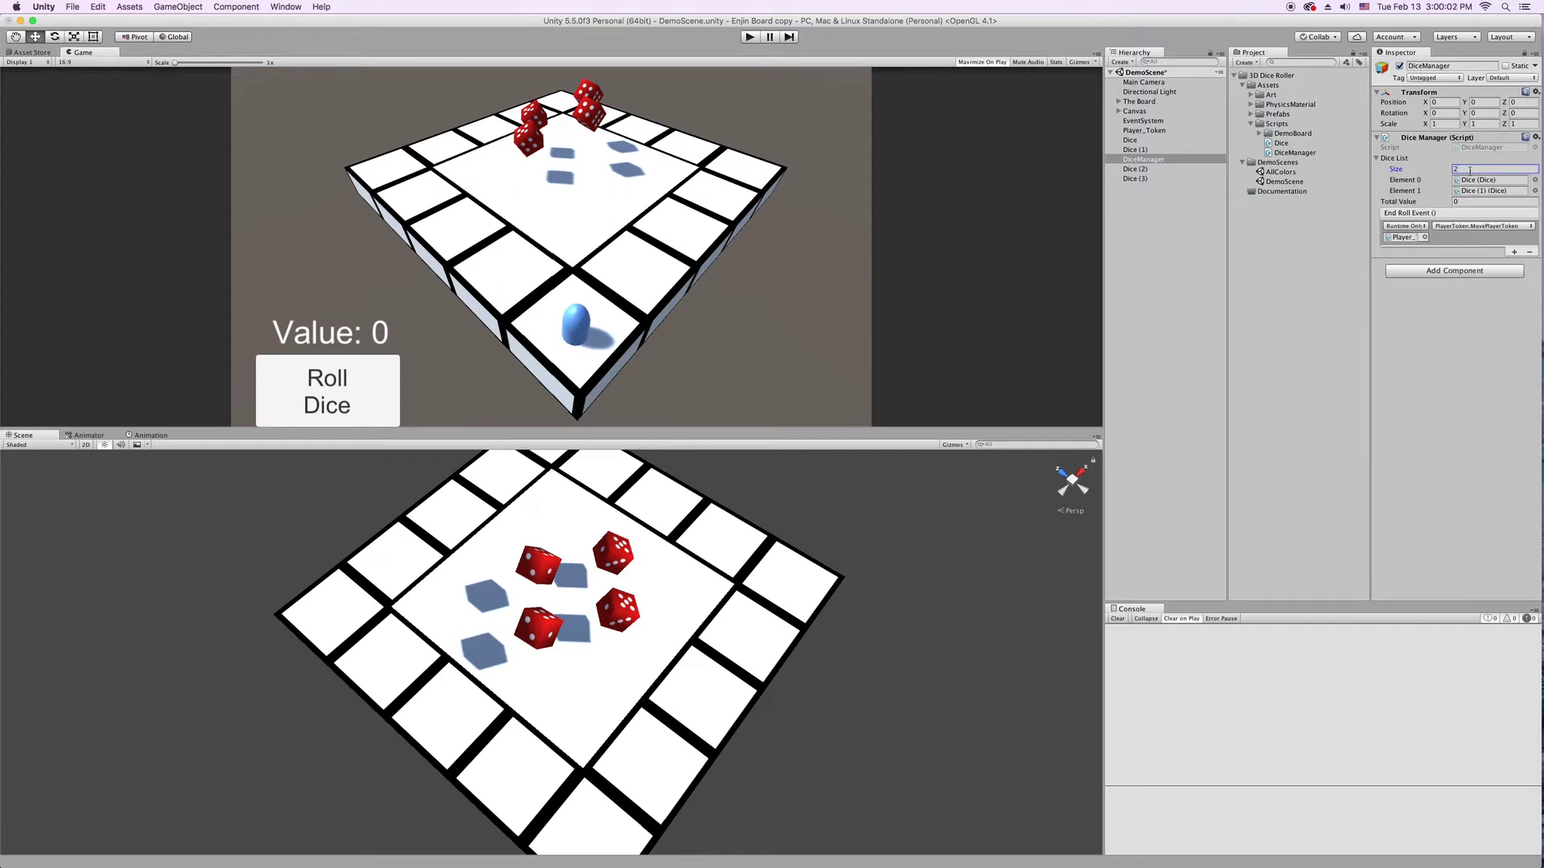
left_click(1143, 179)
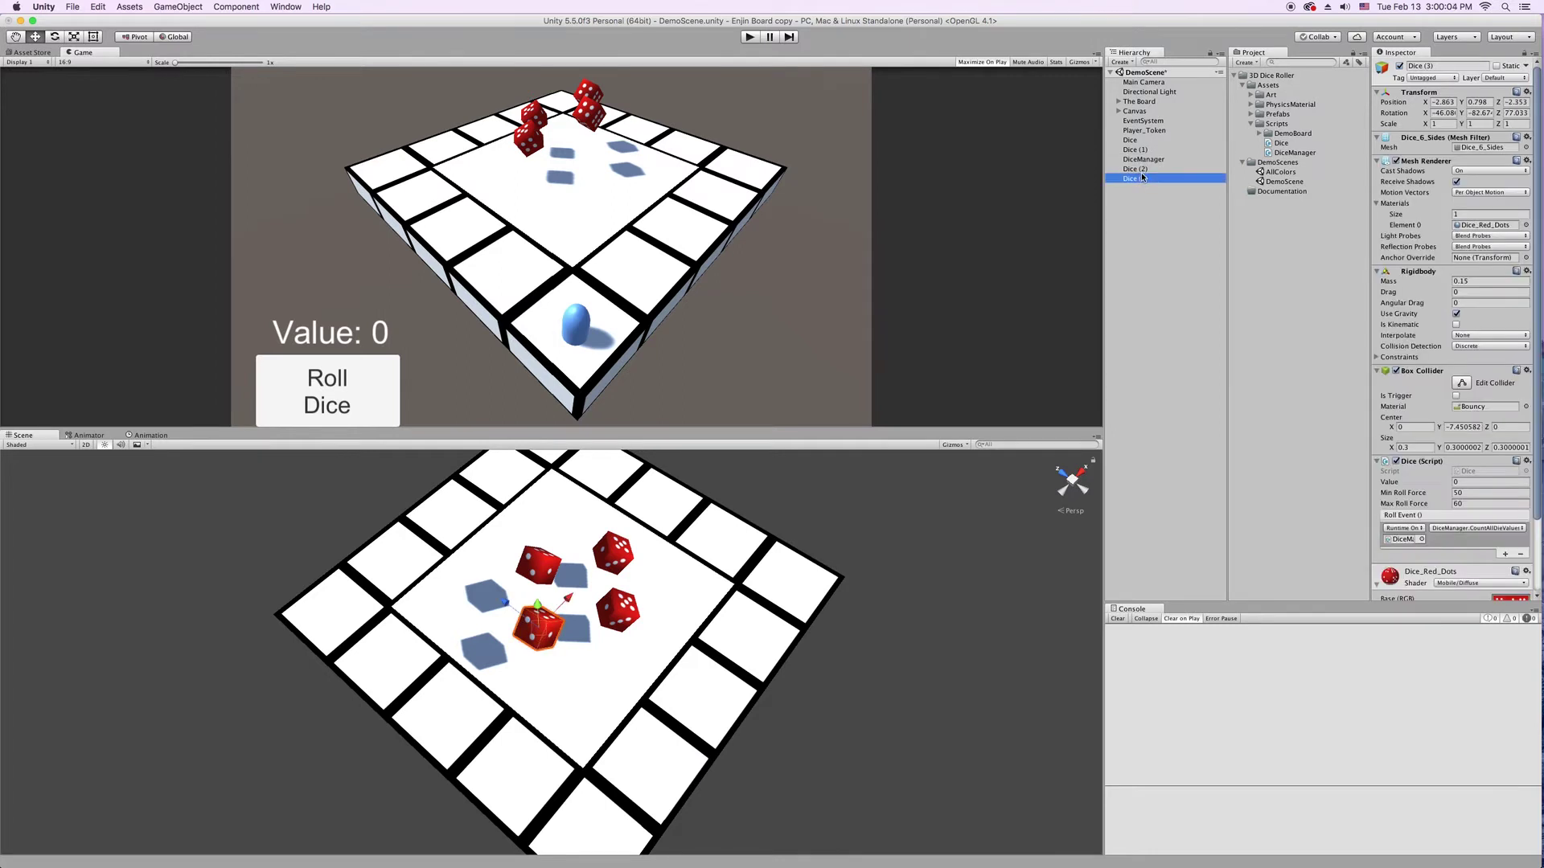
left_click(1141, 170, "shift")
key("super+BackSpace")
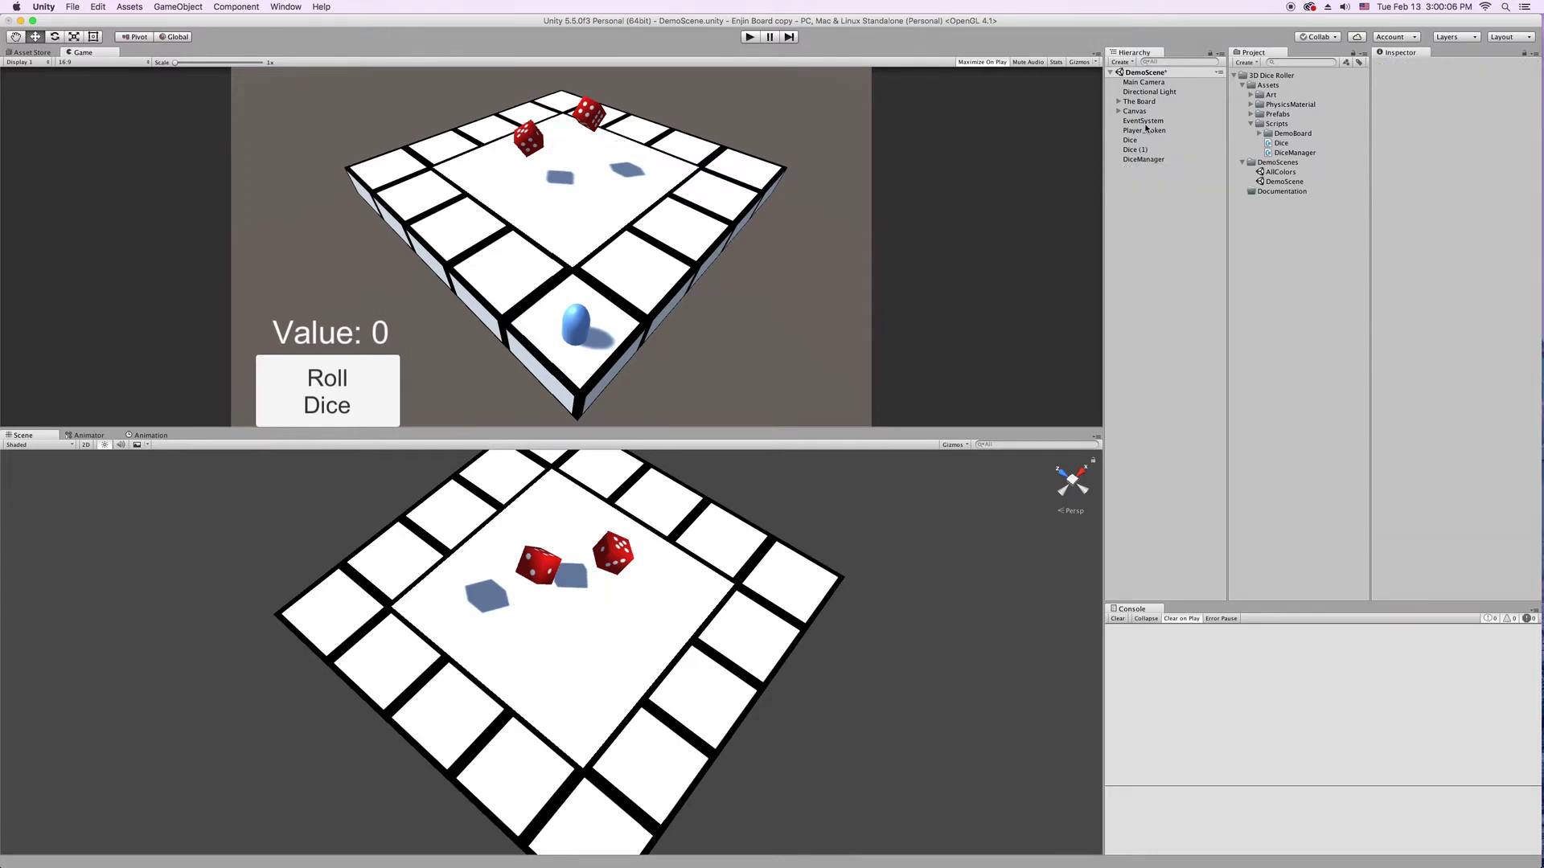
left_click(1142, 159)
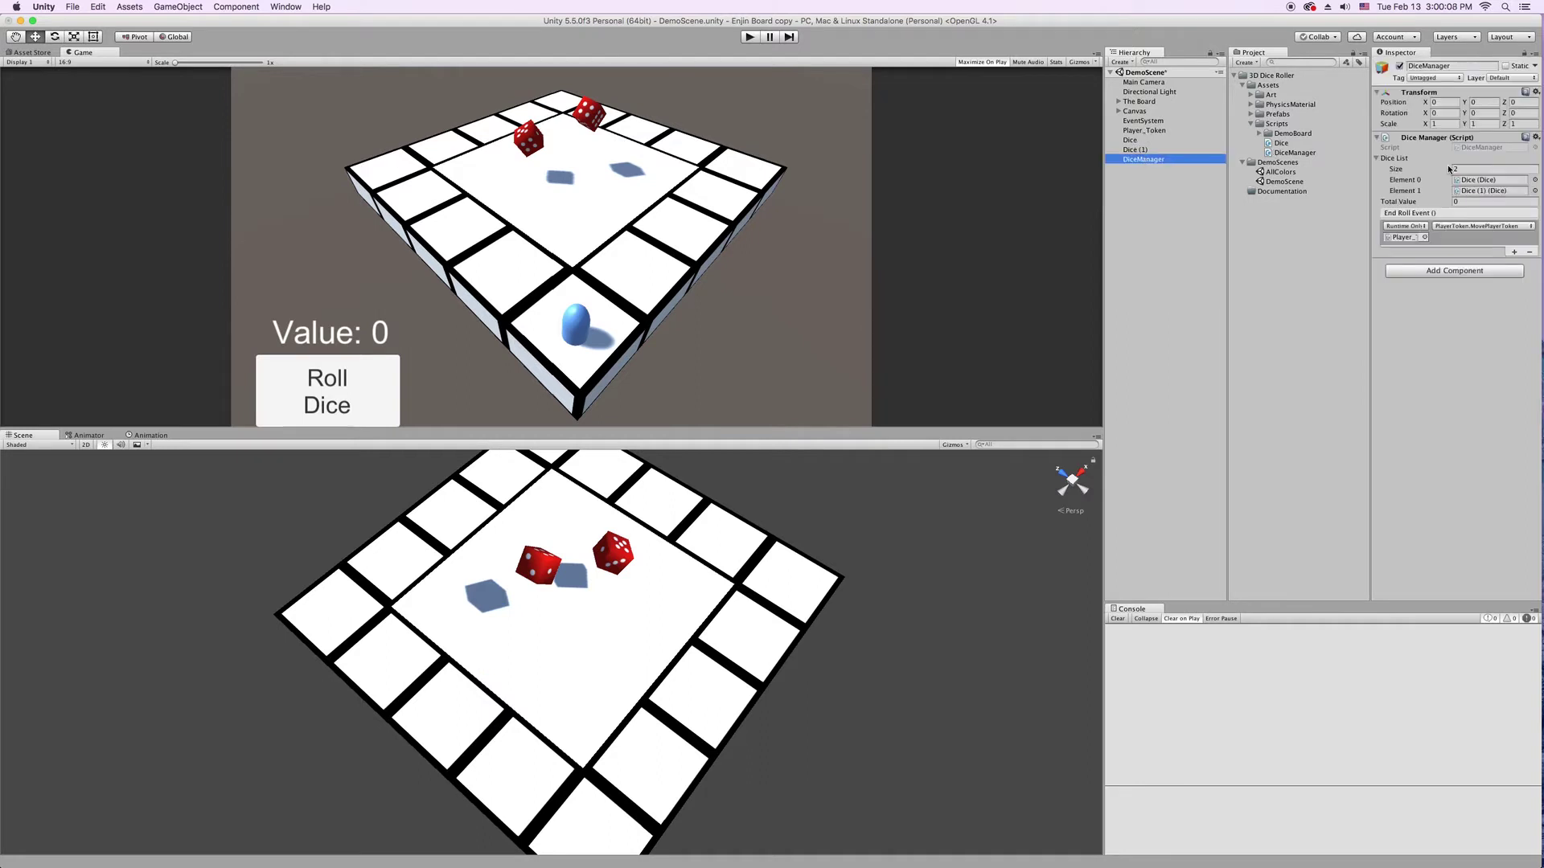
left_click(1385, 158)
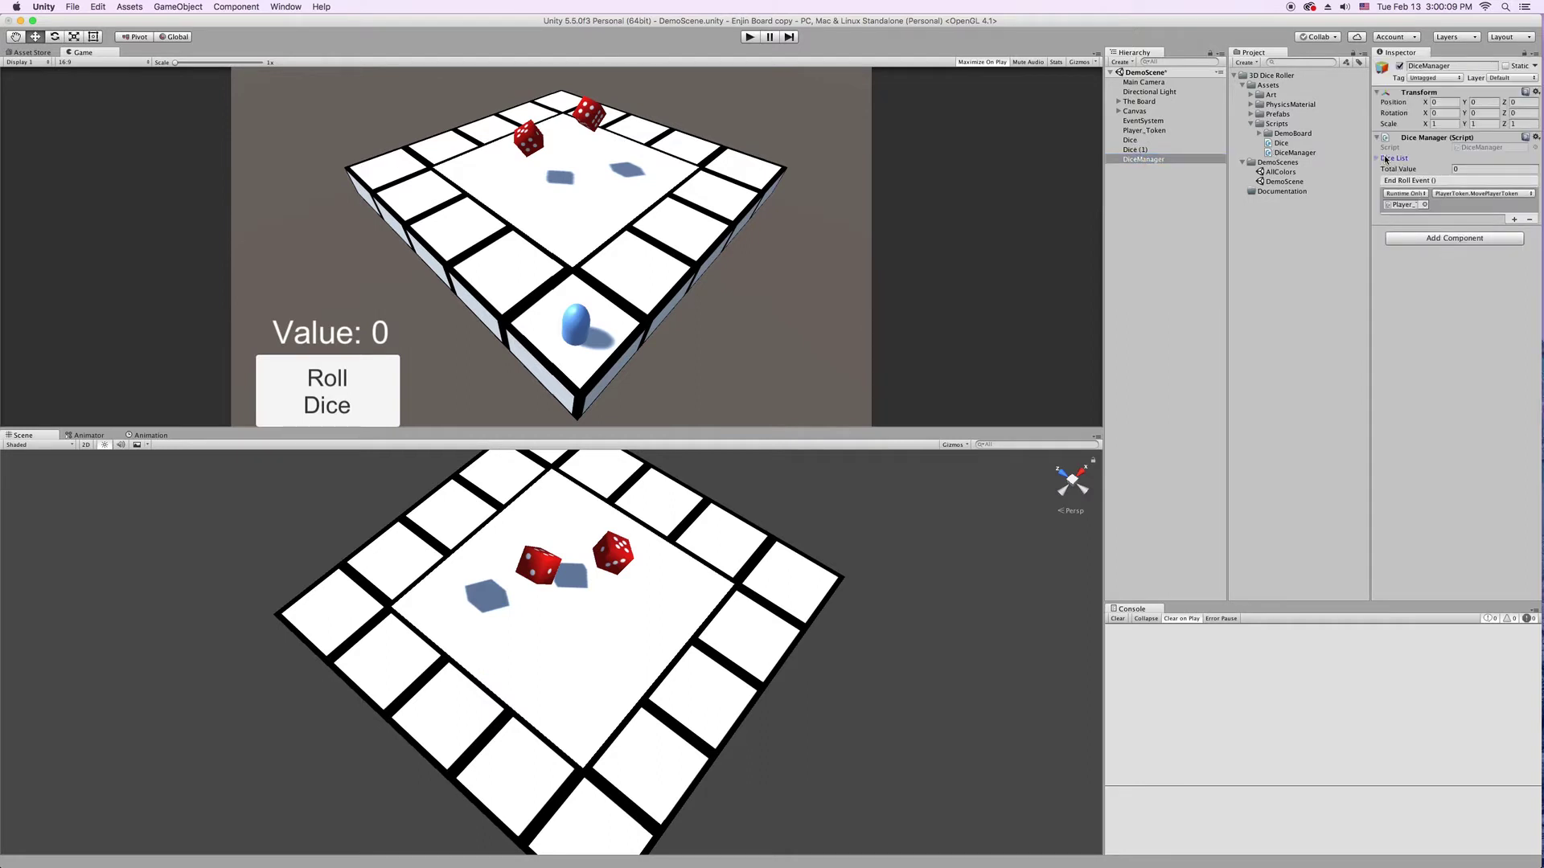
left_click(1266, 135)
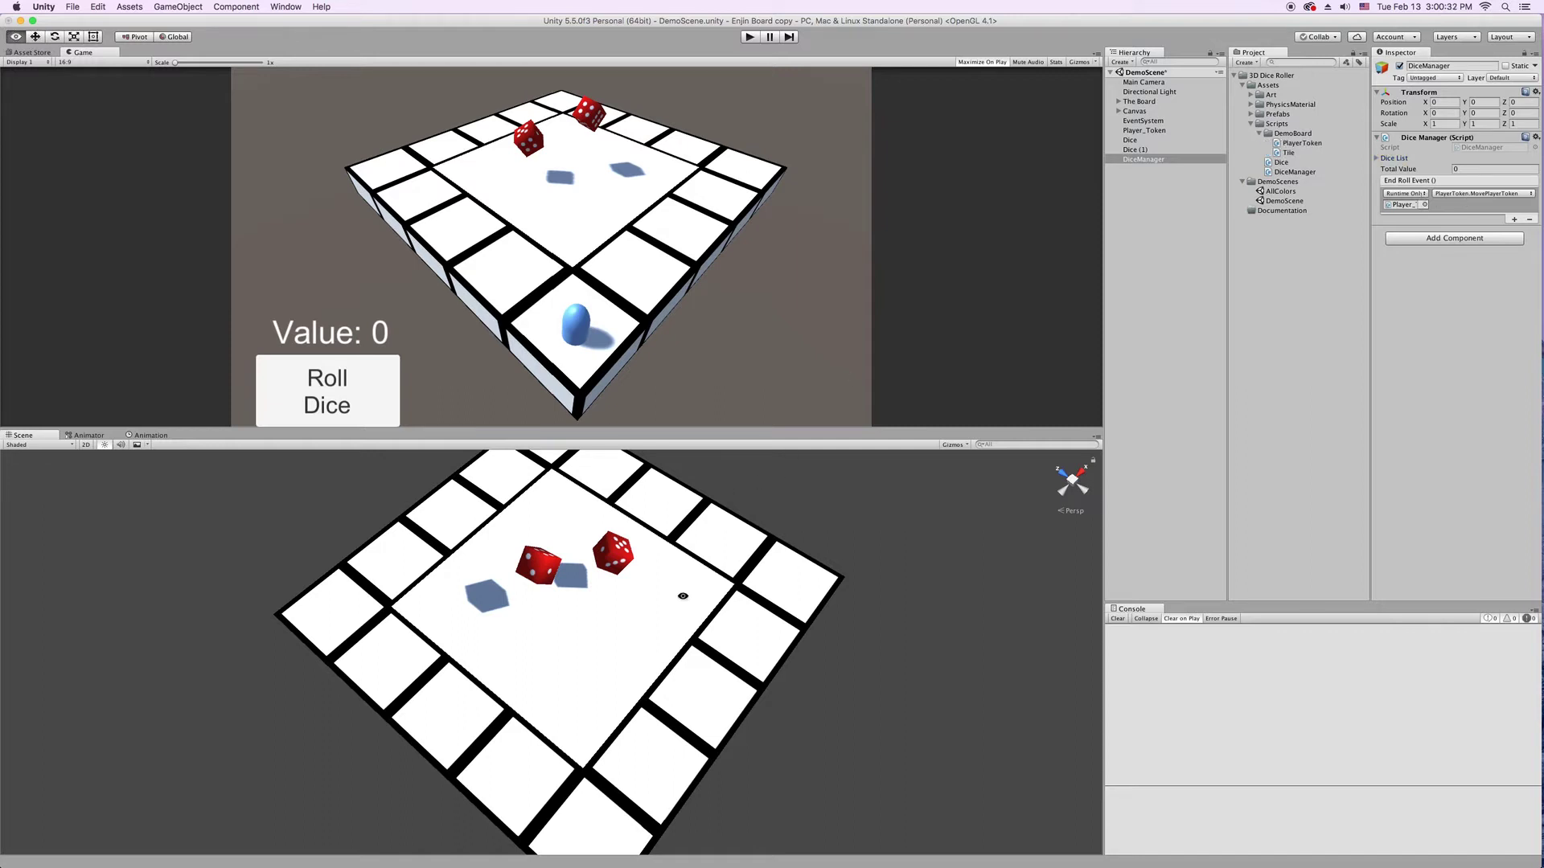
Orbit the Scene view to bring the player token into view
left_click_drag(682, 596, 696, 525, "alt")
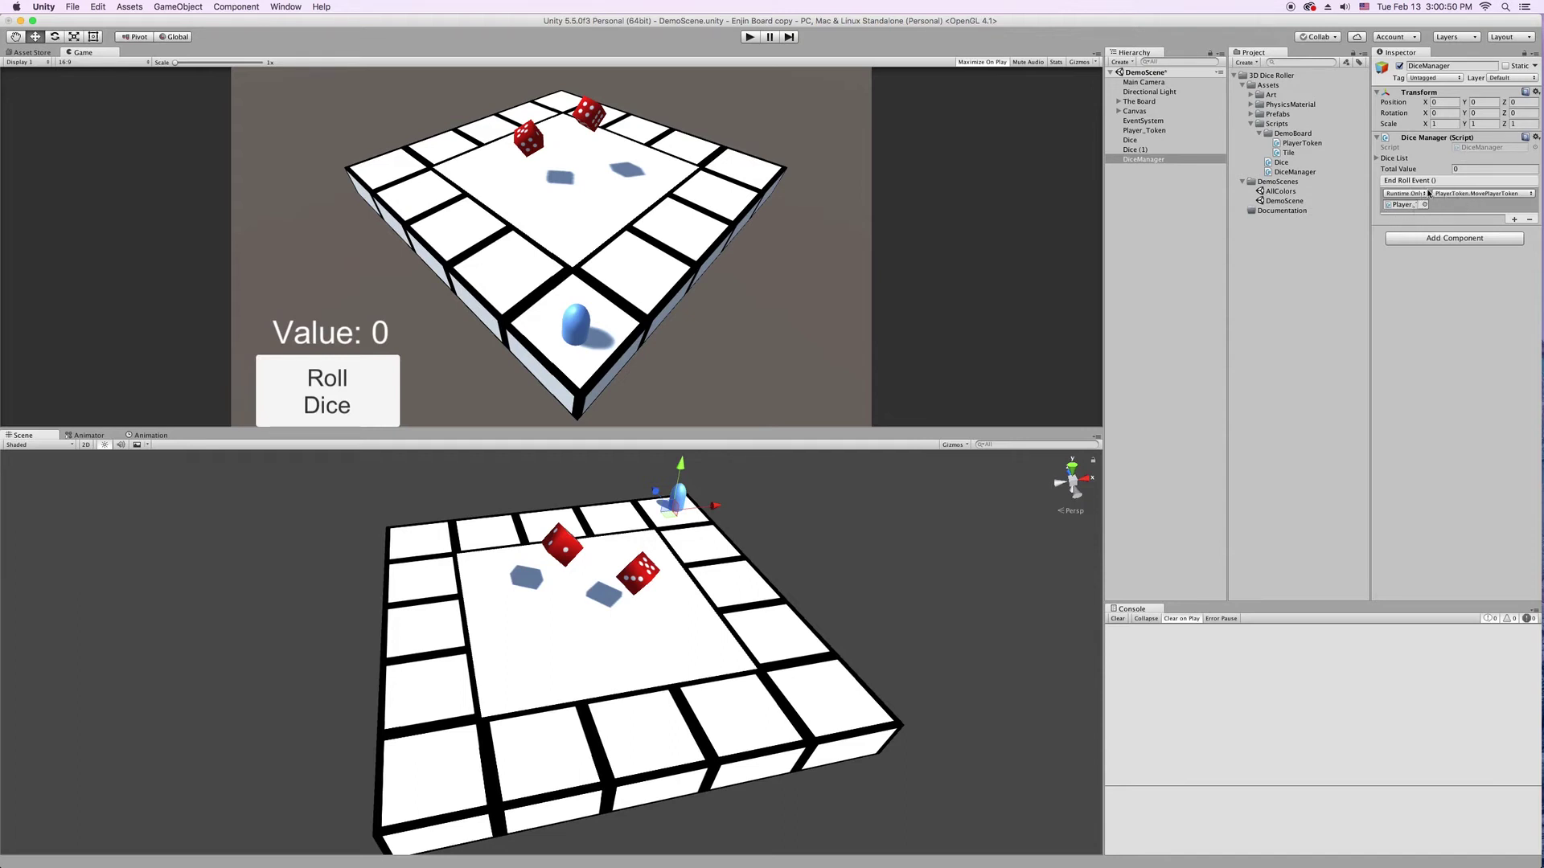
Review the first die's Dice script: Value and Min/Max Roll Force of 50 and 60
left_click(1143, 141)
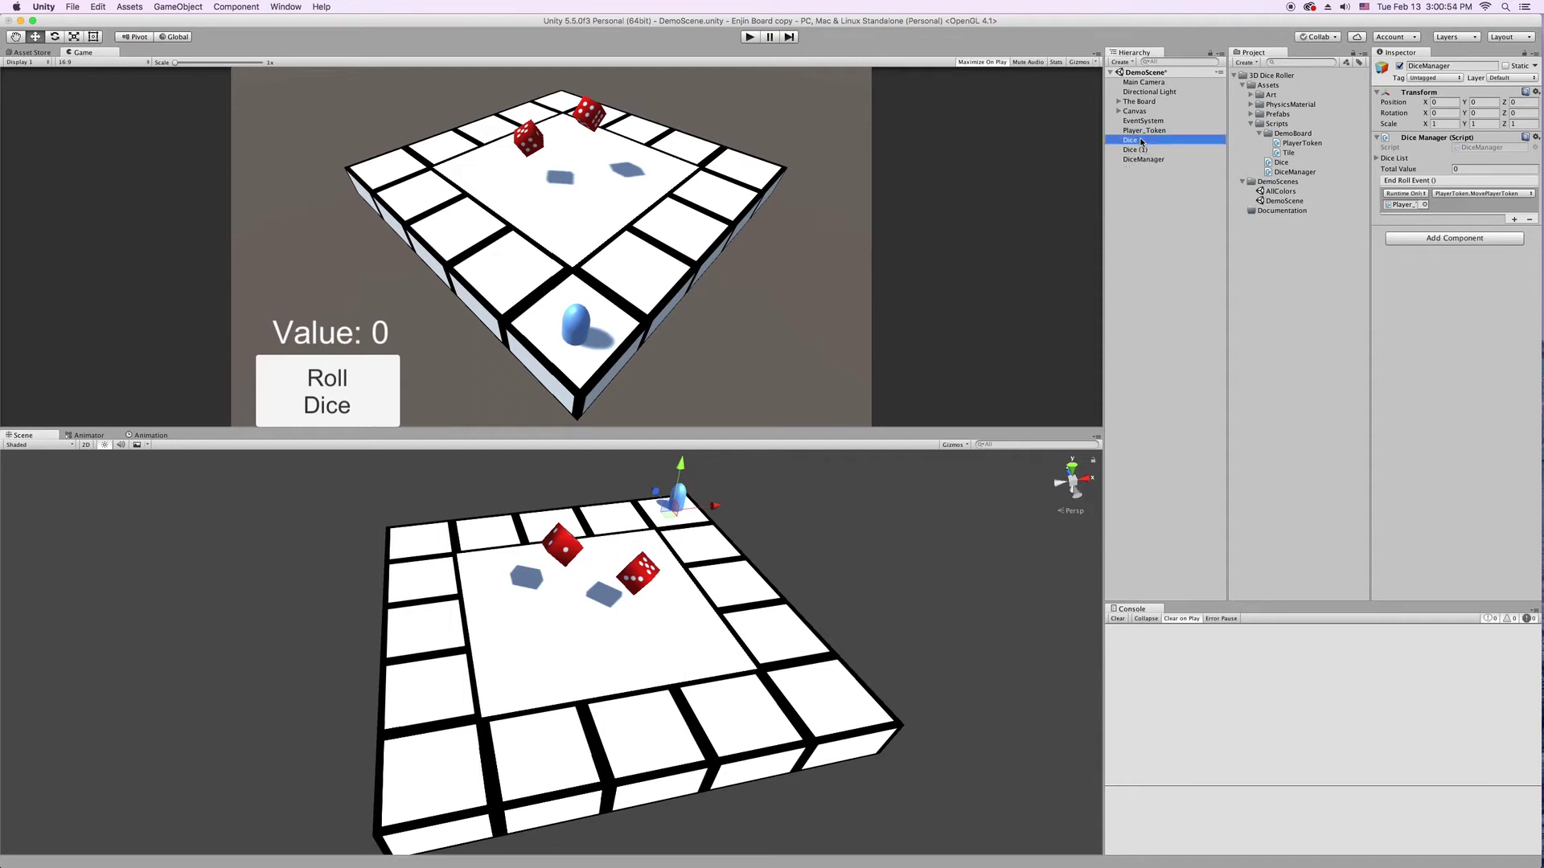
left_click(1260, 133)
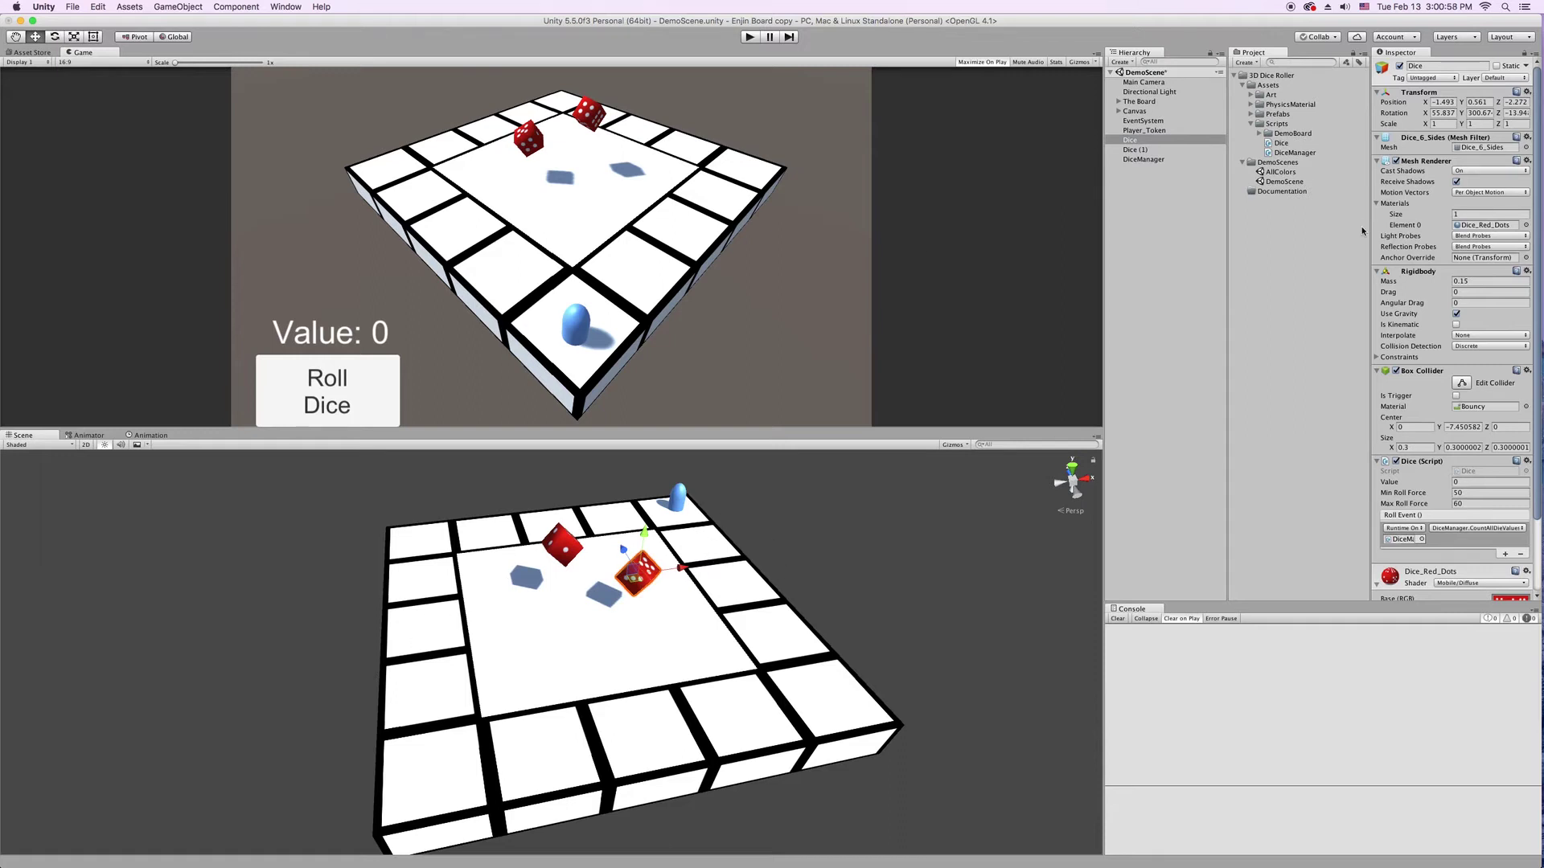
scroll(1409, 384, "down", 3)
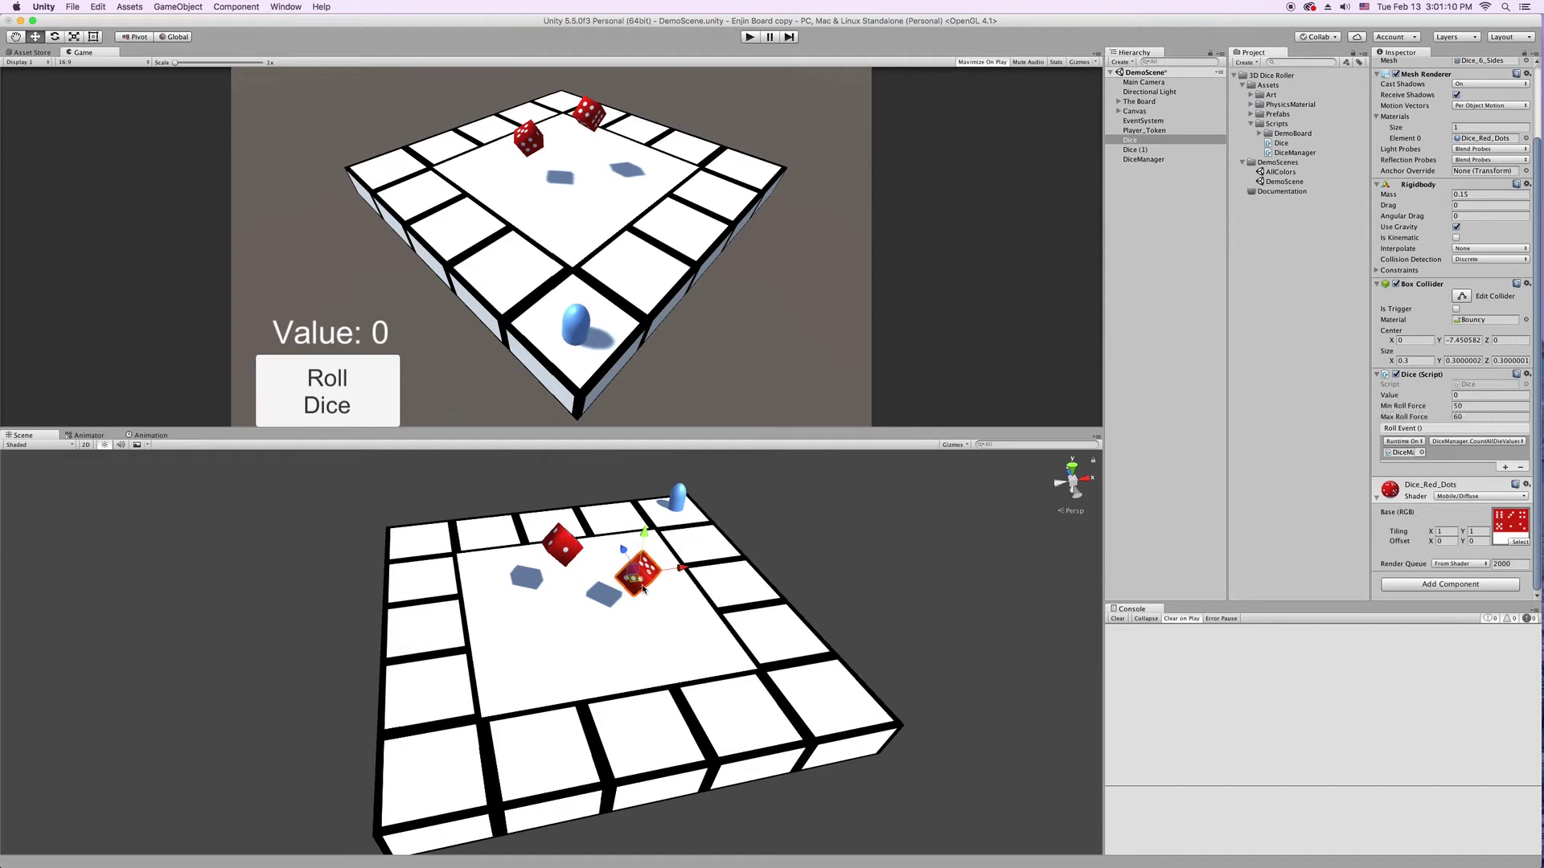
left_click(1466, 397)
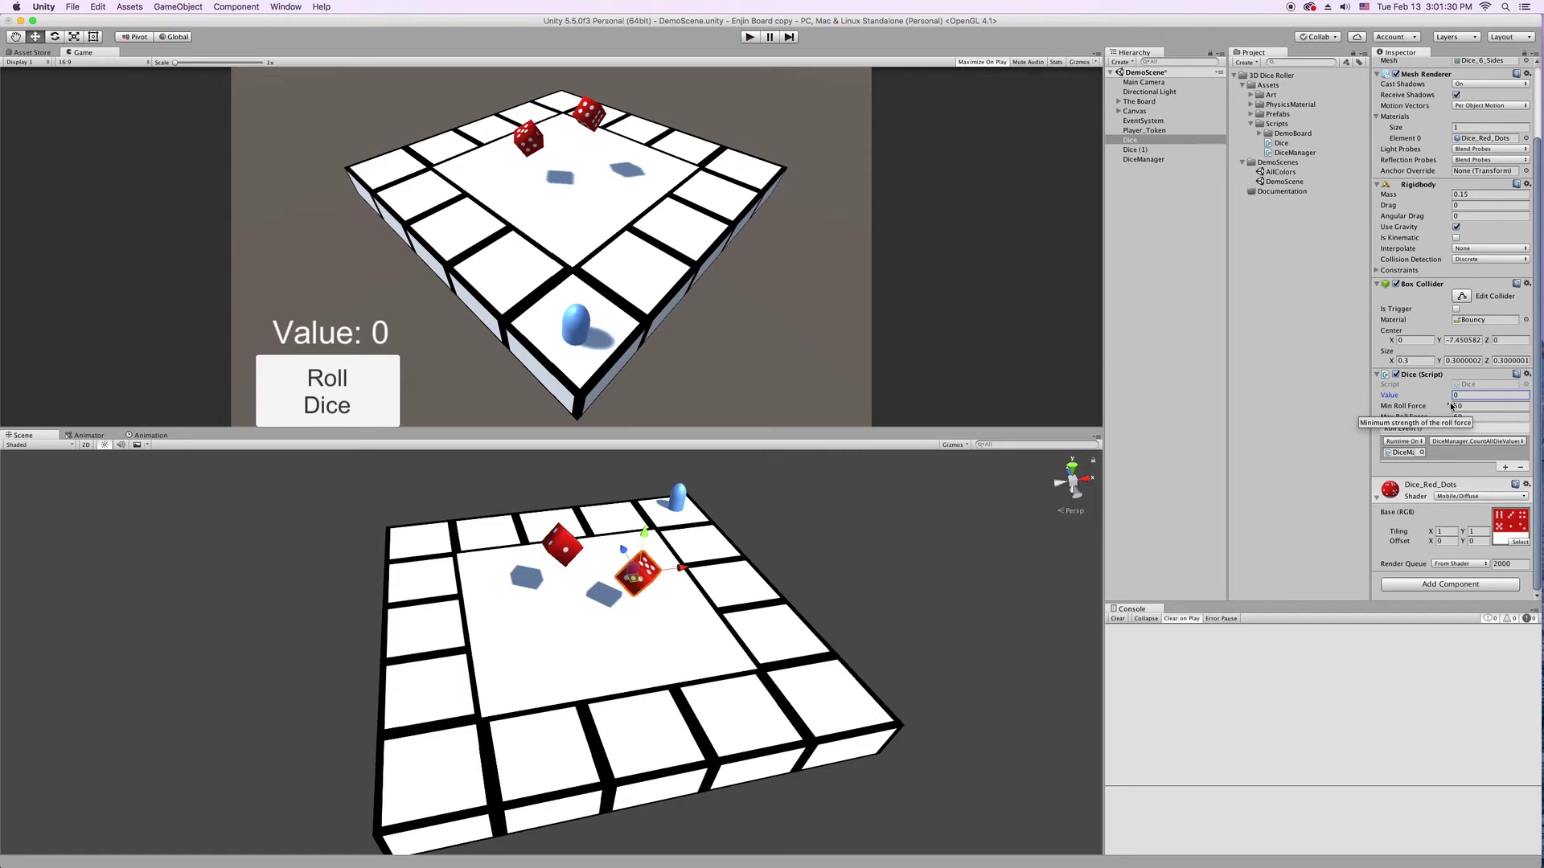
left_click(1471, 405)
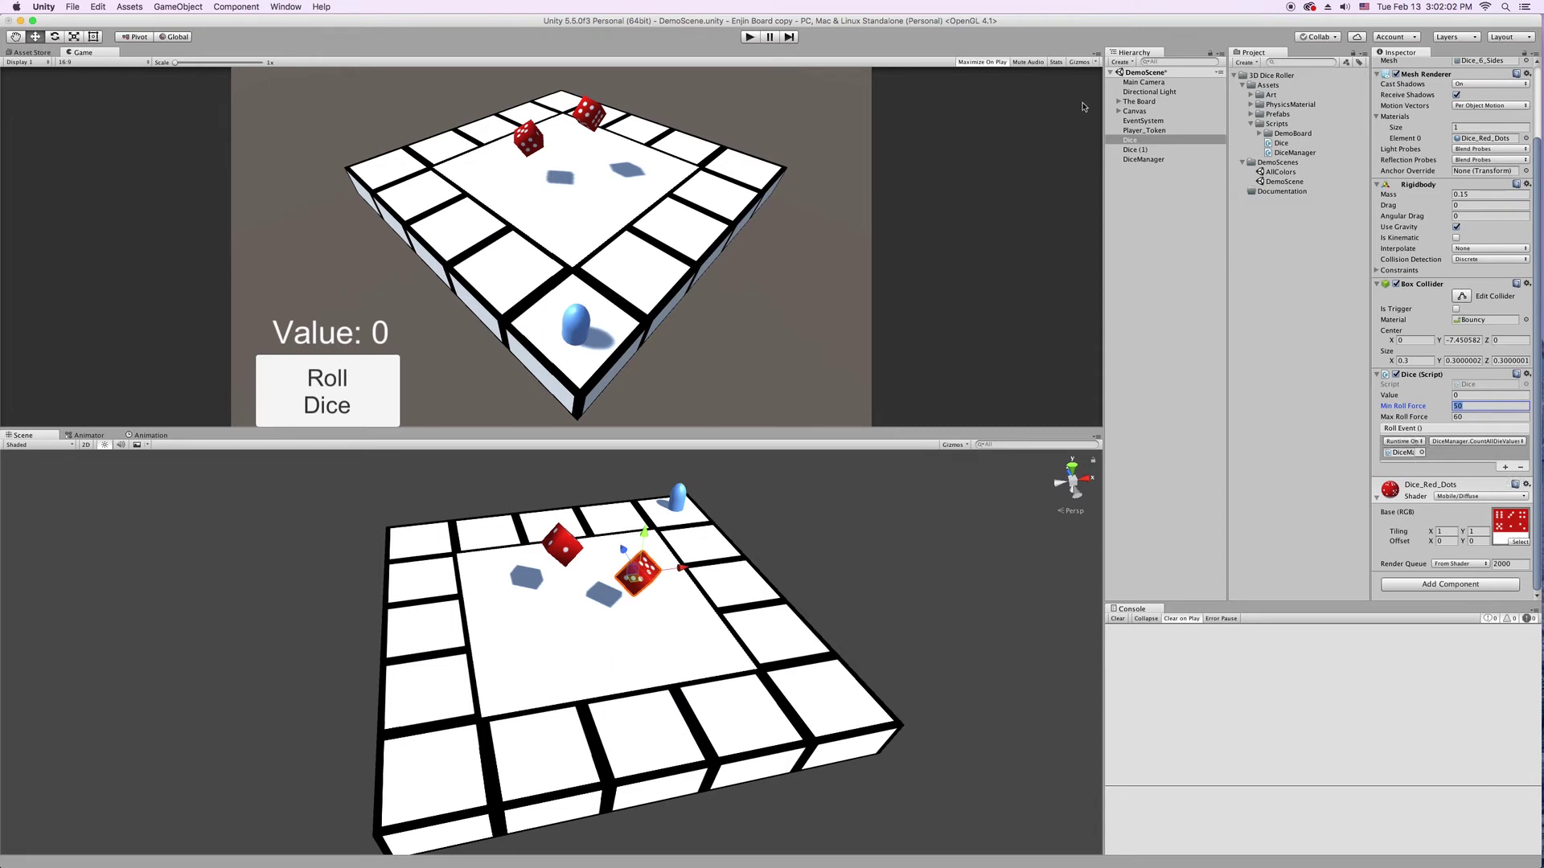
Check that the die's Roll Event calls DiceManager.CountAllDiceValues, then select DiceManager
left_click(1451, 442)
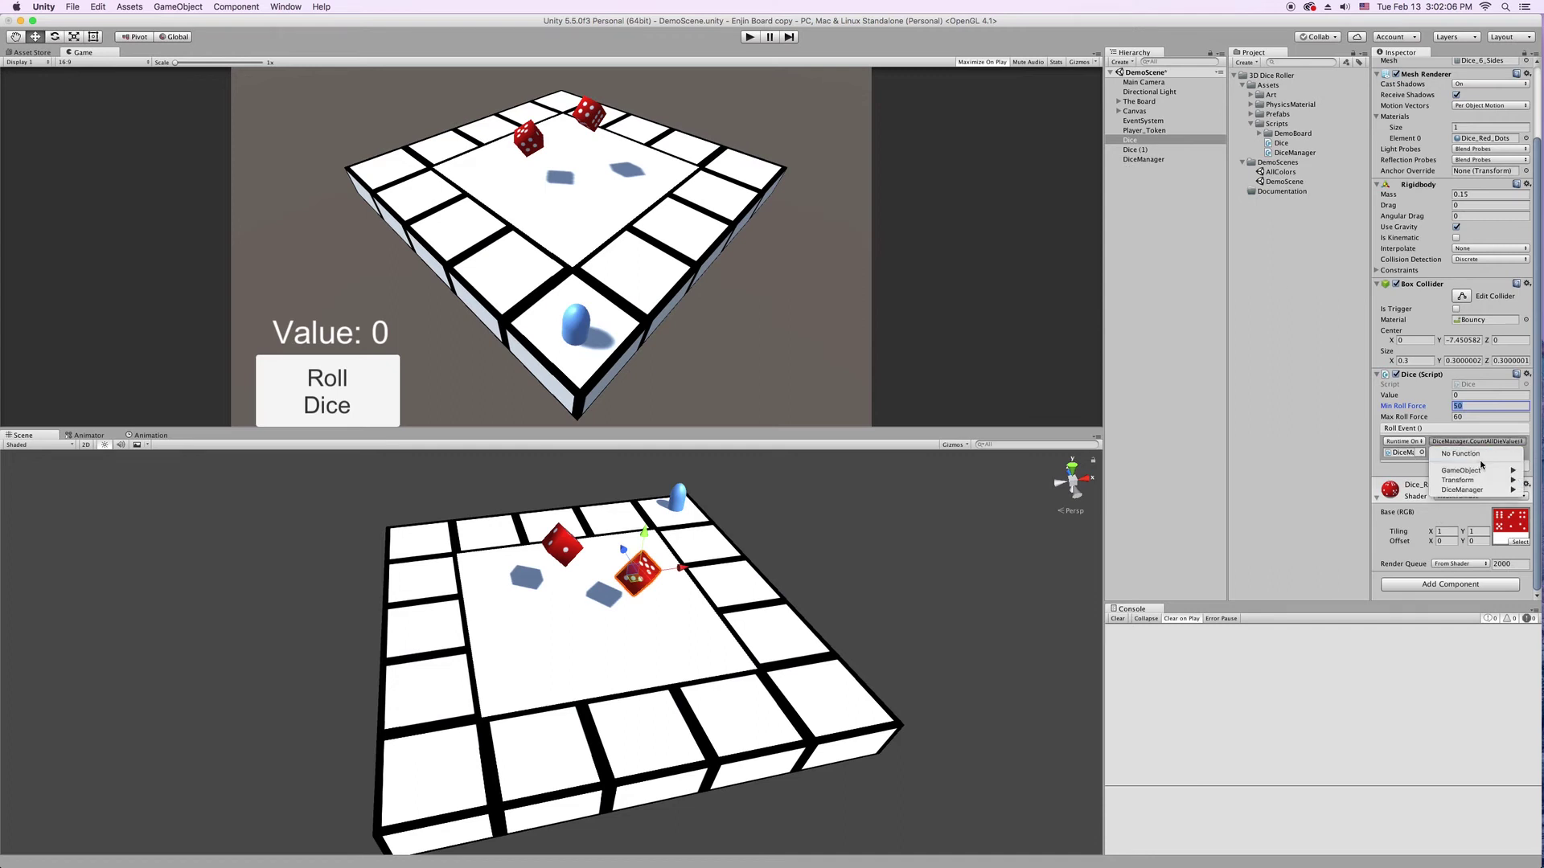
left_click(1403, 452)
left_click(1403, 453)
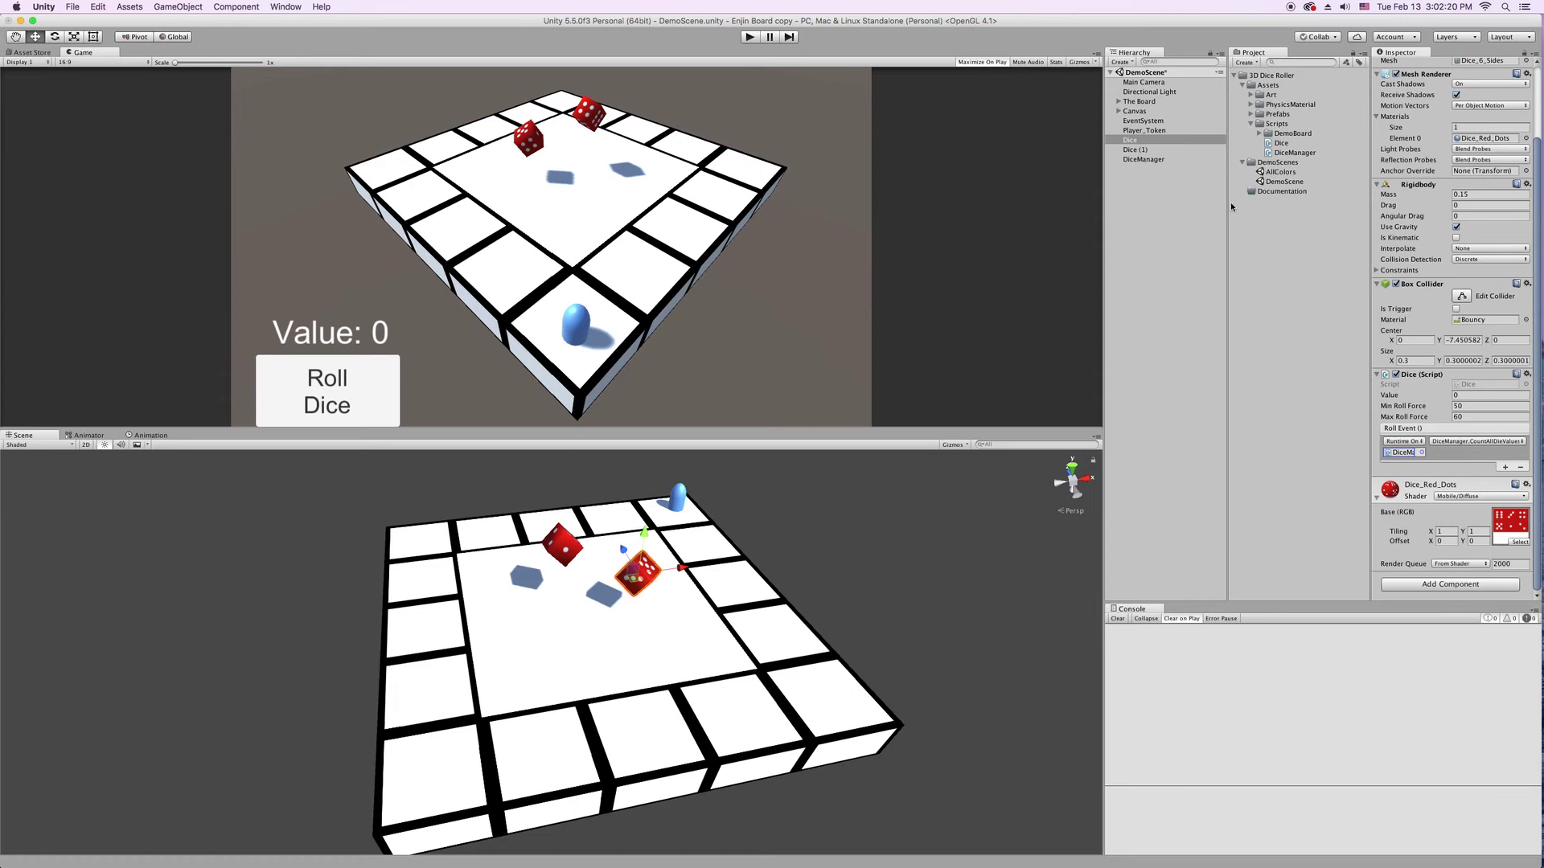
left_click(1143, 159)
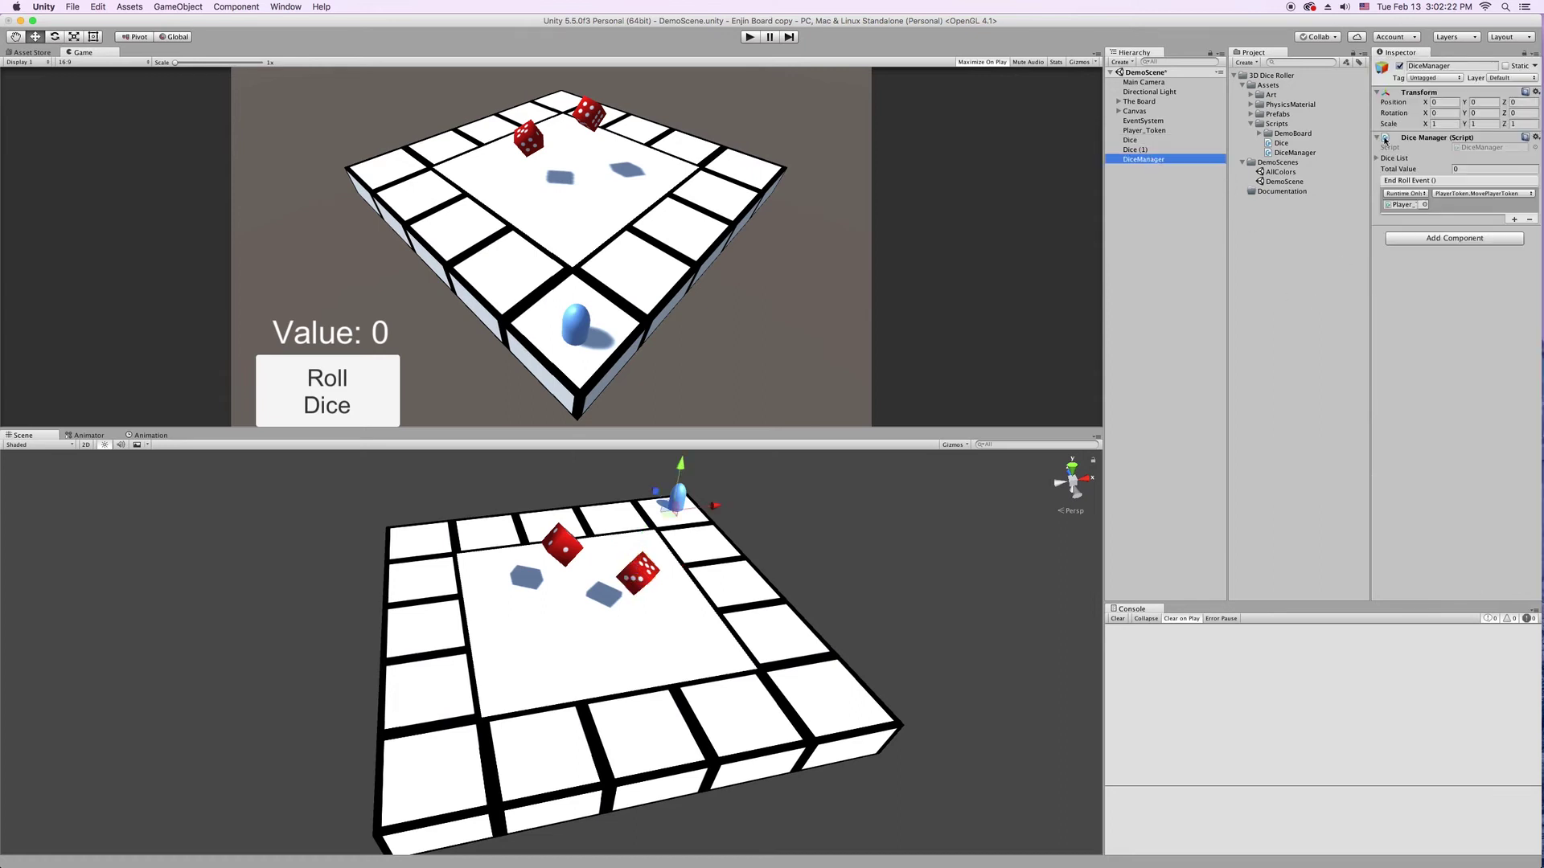
Show DiceManager's Dice List holding Dice and Dice (1), then review the first Dice's script settings
left_click(1395, 159)
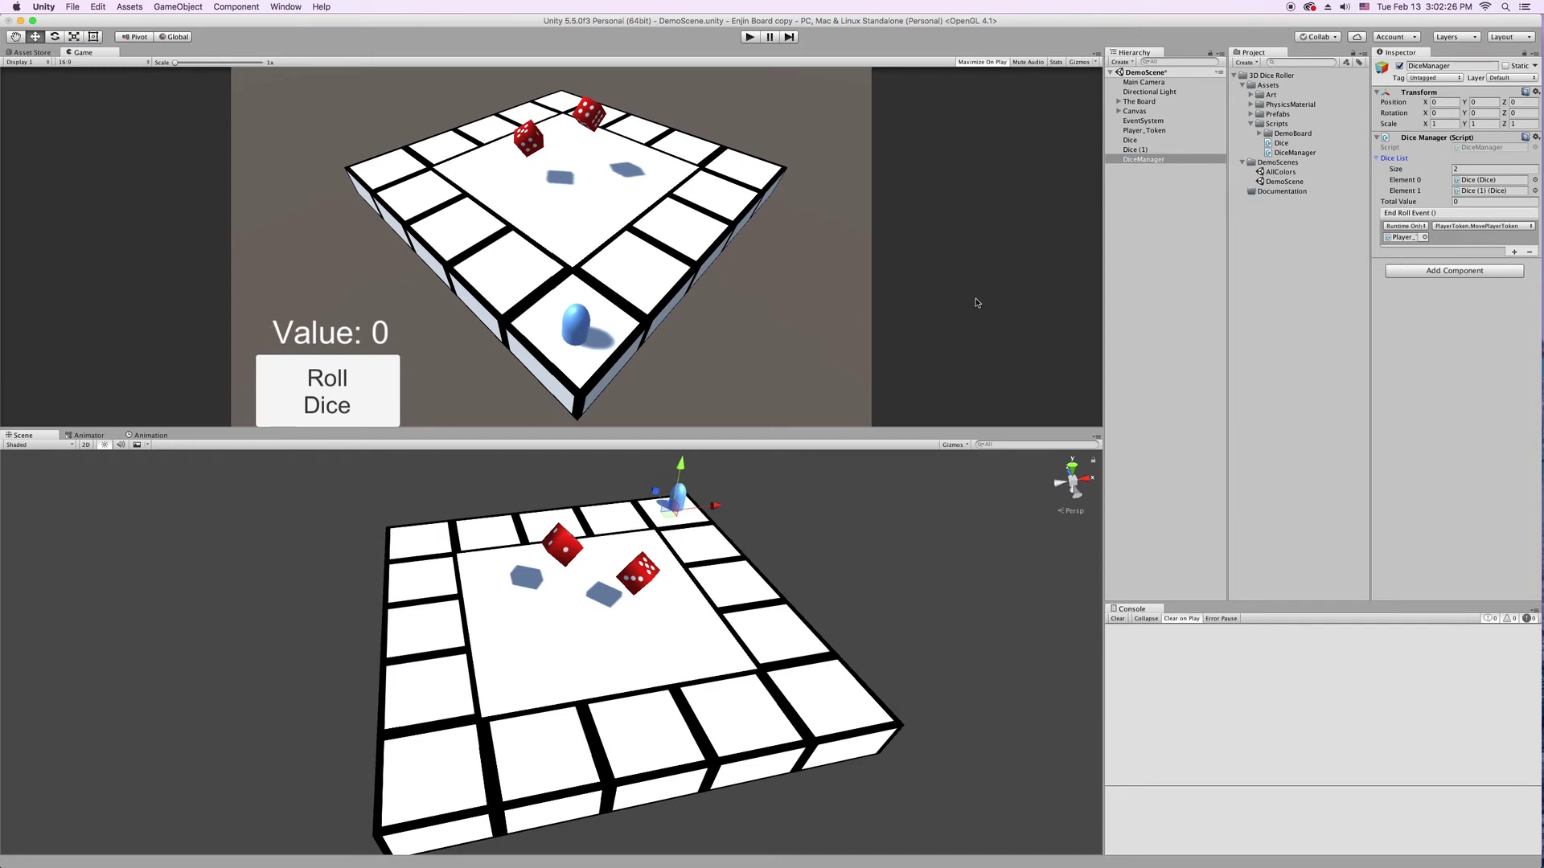
left_click(1148, 142)
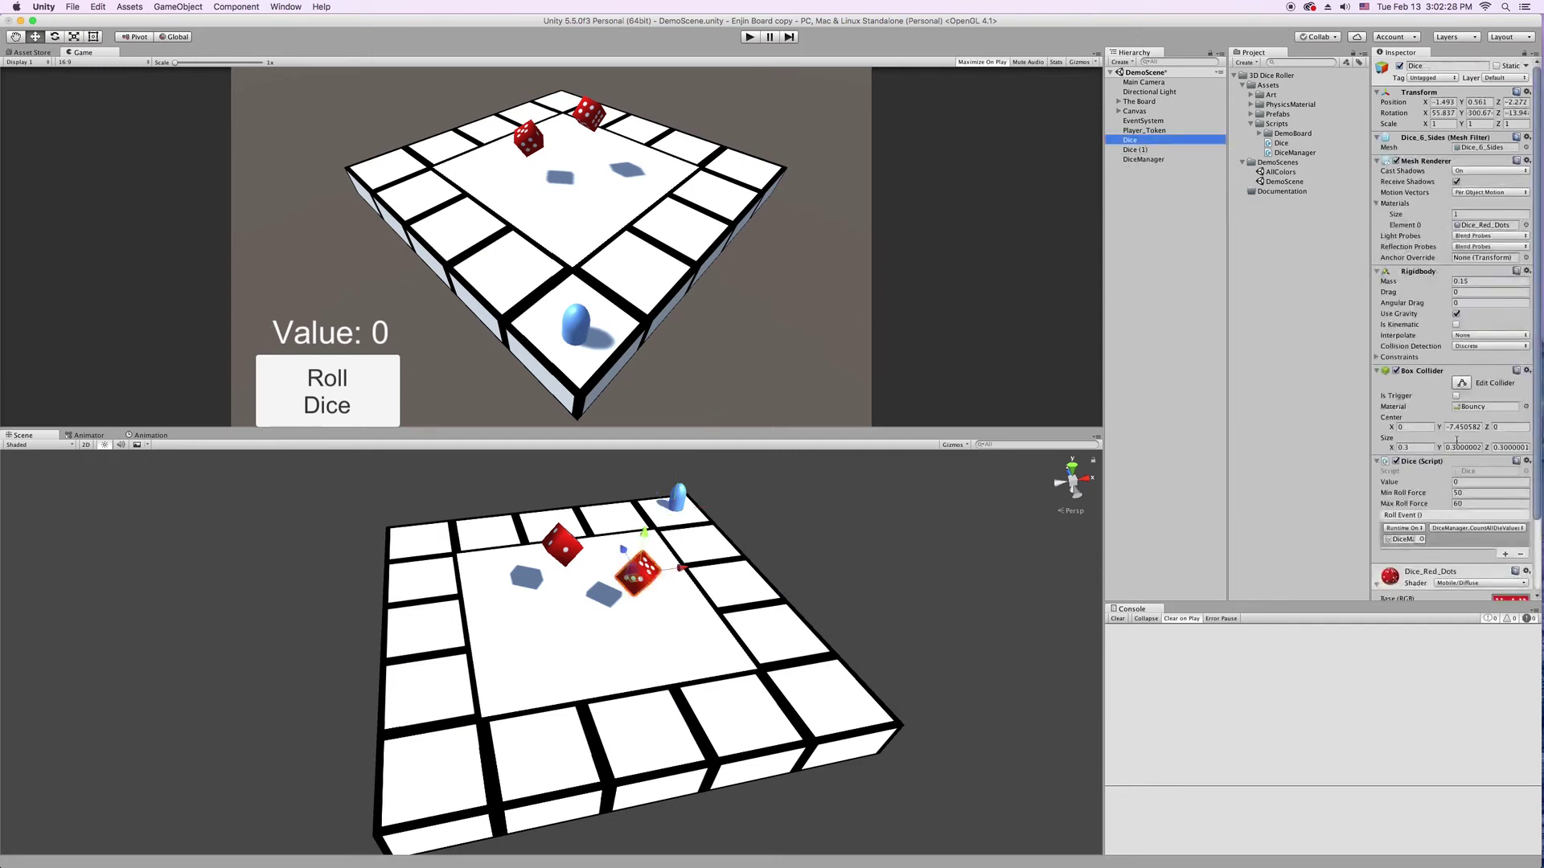
scroll(1443, 440, "down", 3)
scroll(1443, 440, "down", 2)
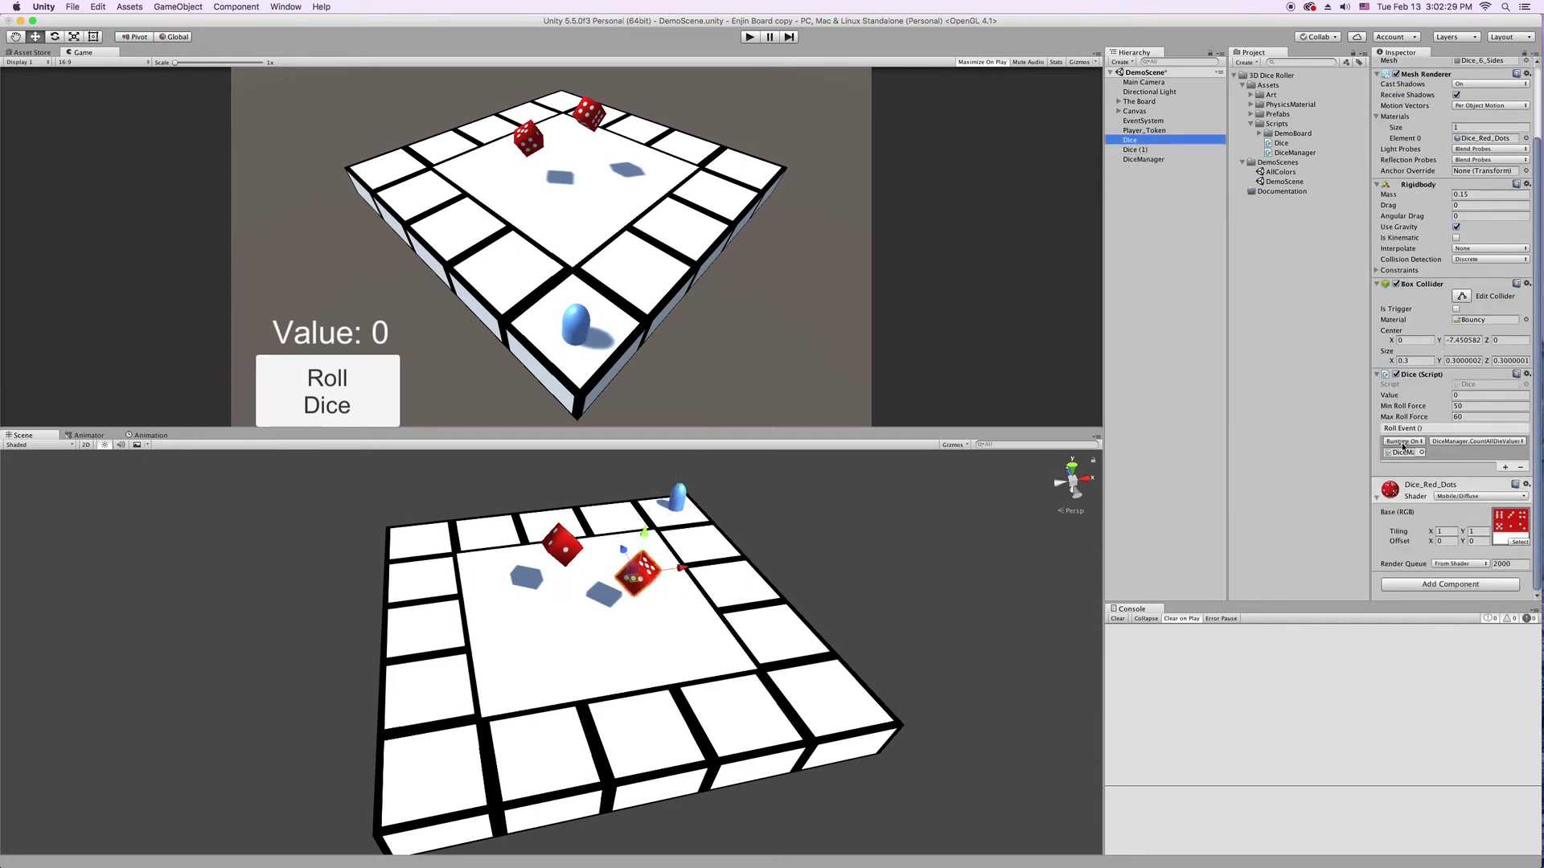
double_click(1284, 174)
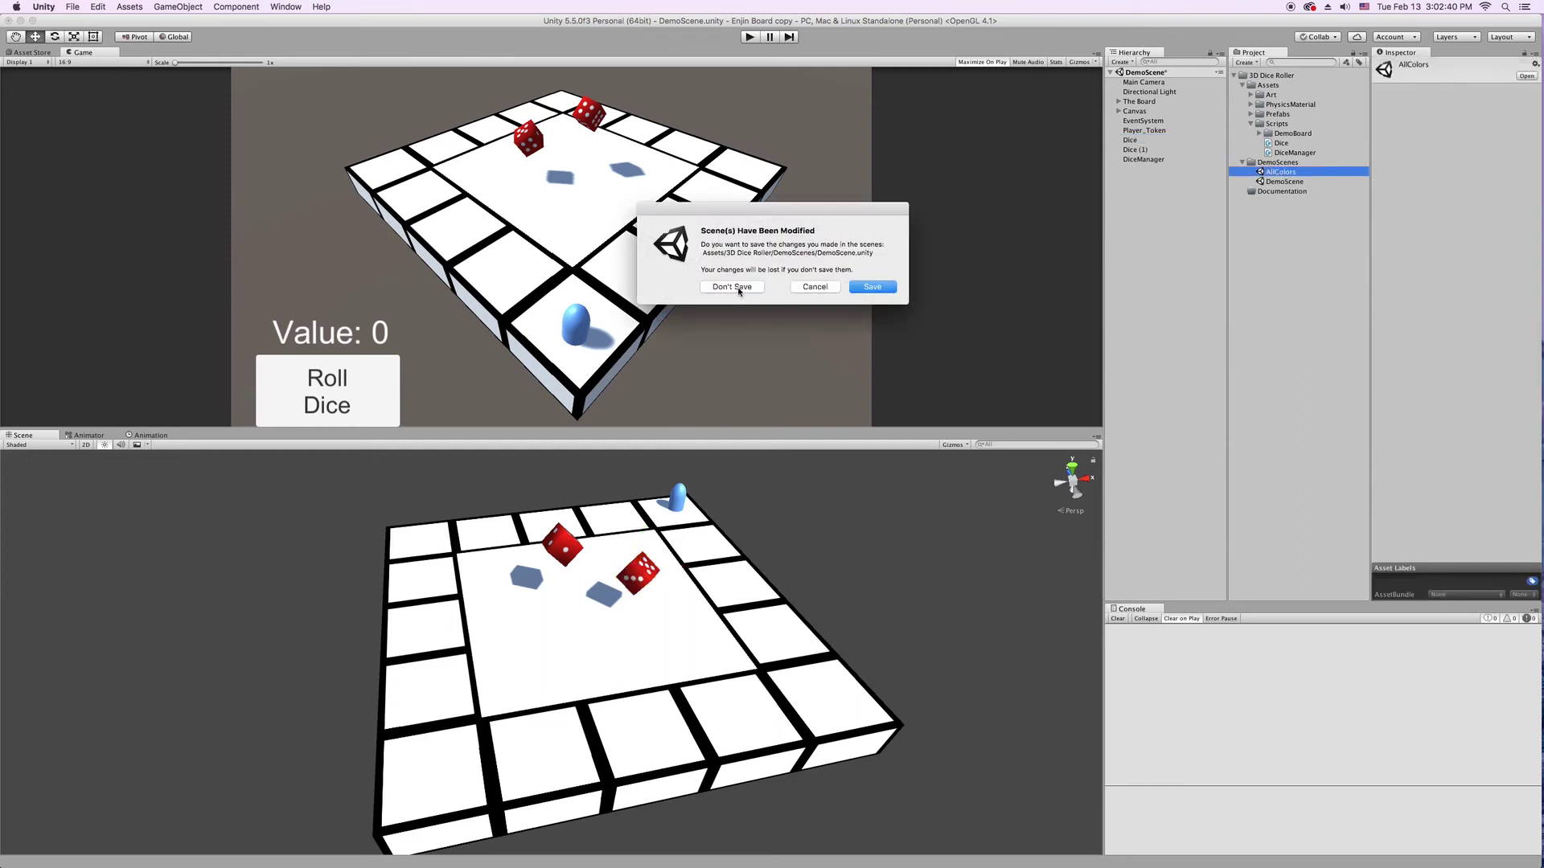
Open AllColors without saving DemoScene, orbit around the 16-dice board, and enter play mode
left_click(731, 287)
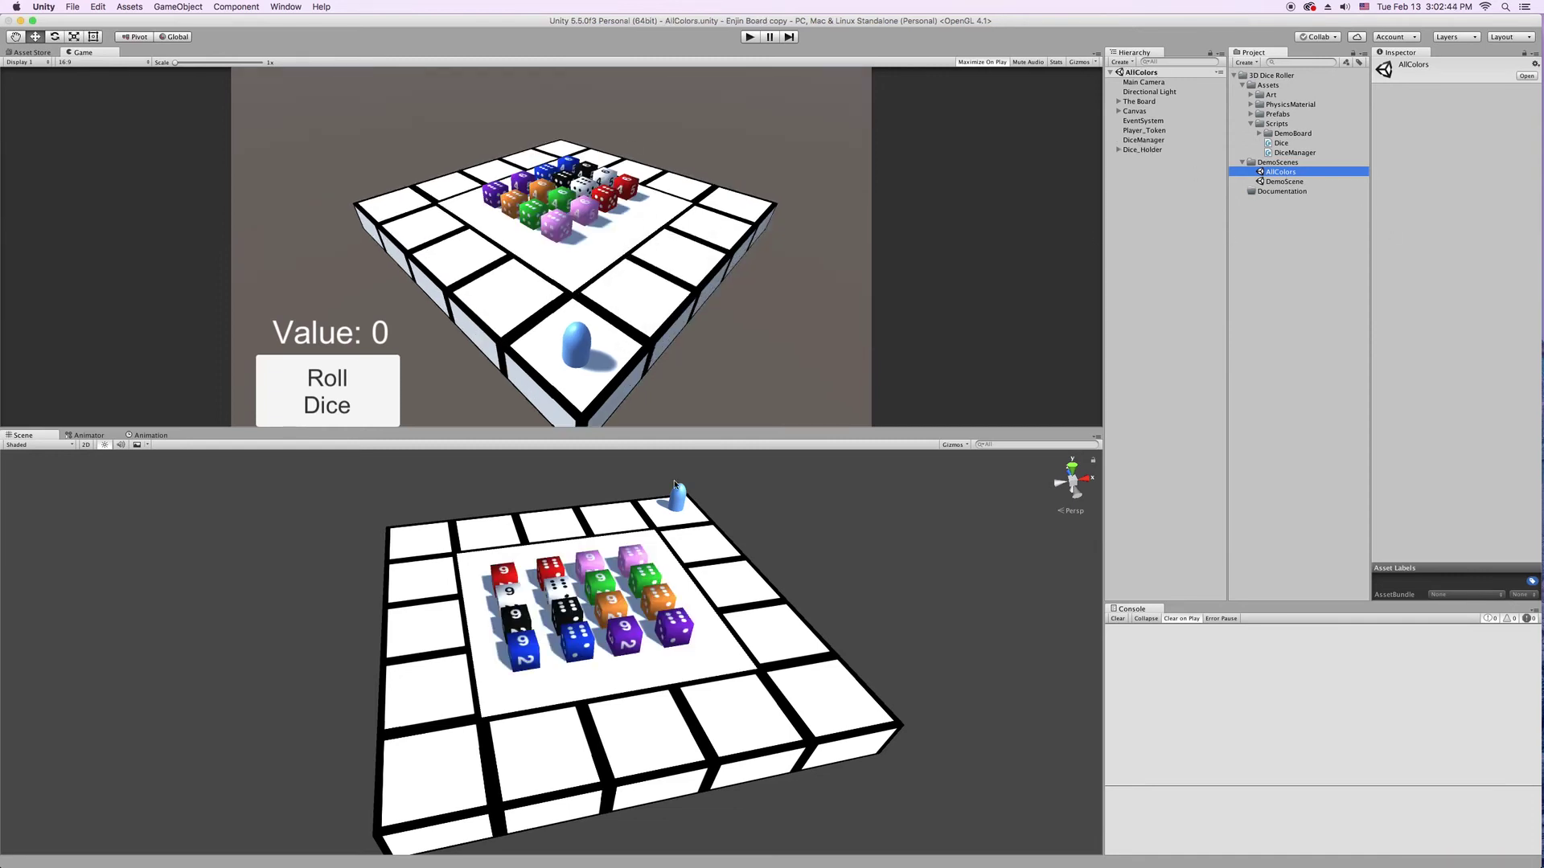
left_click_drag(563, 578, 482, 666, "alt")
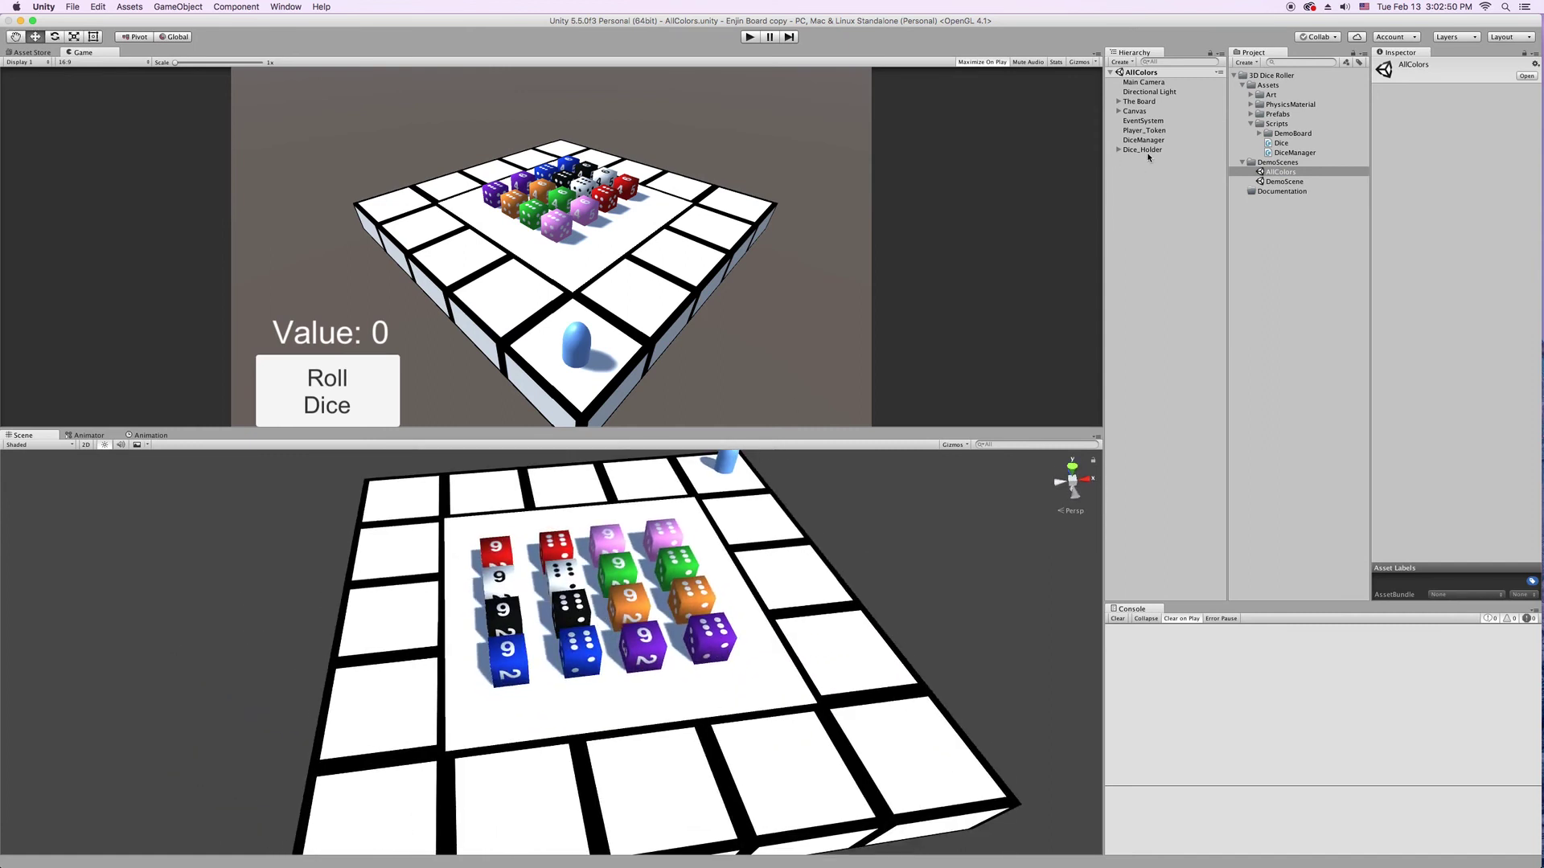
left_click(749, 38)
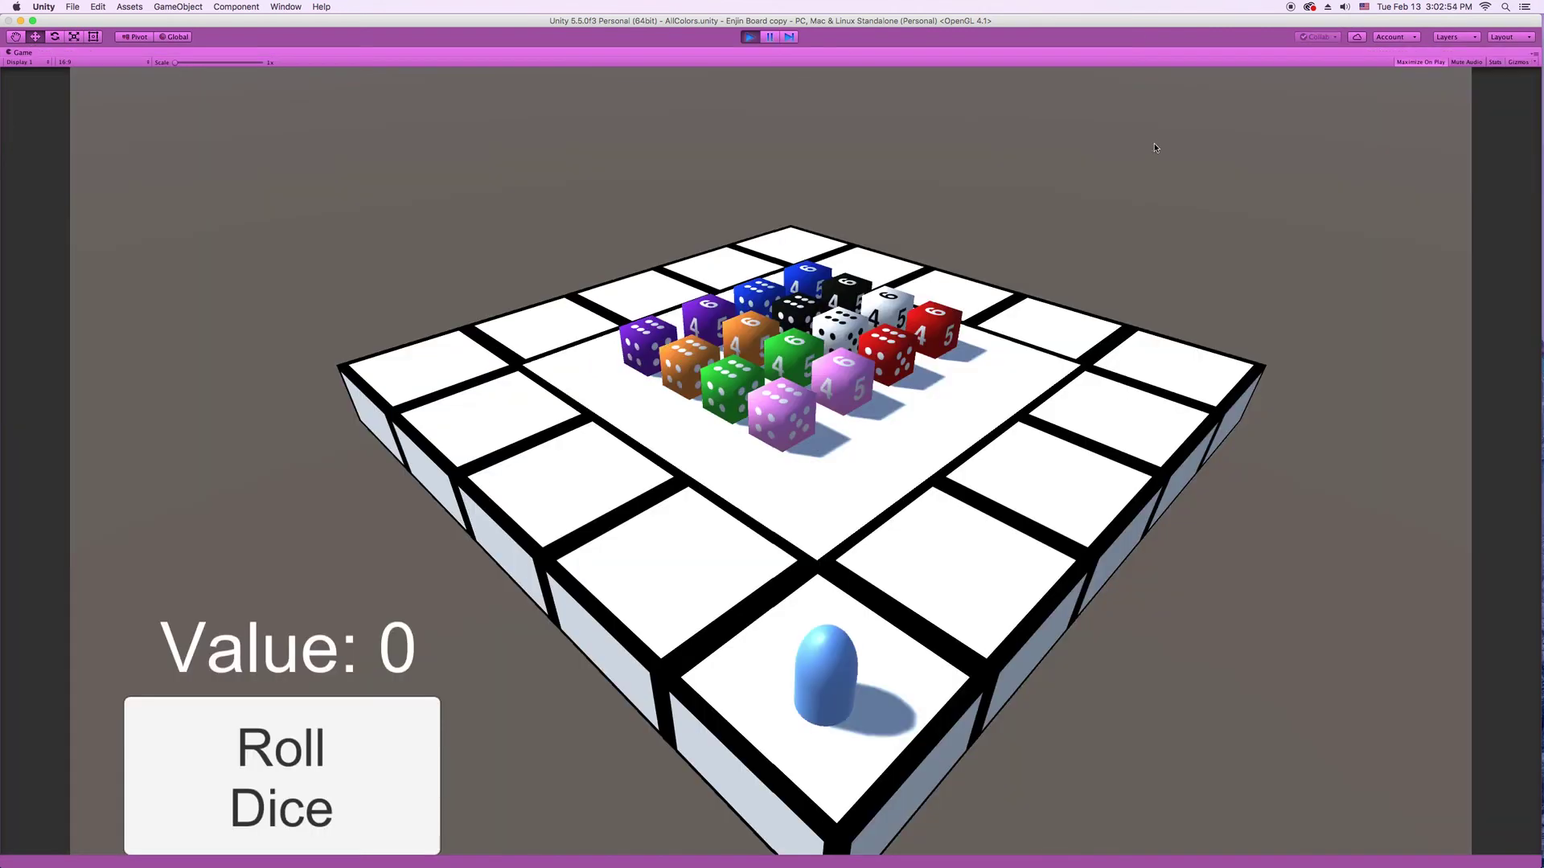
Roll all sixteen dice three times, last totalling 60, then stop play mode
left_click(237, 808)
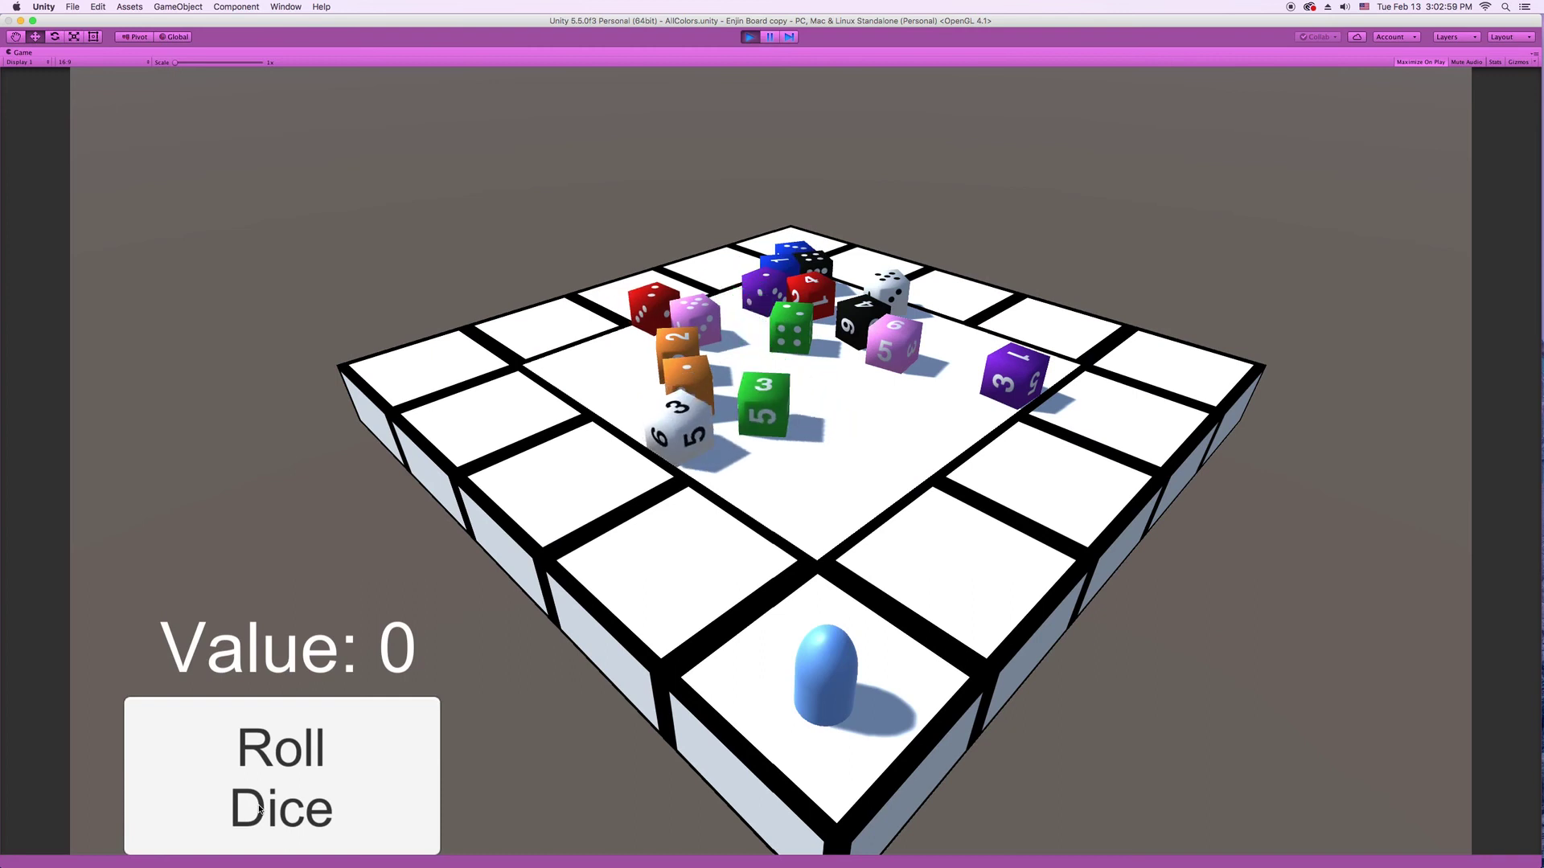
left_click(316, 813)
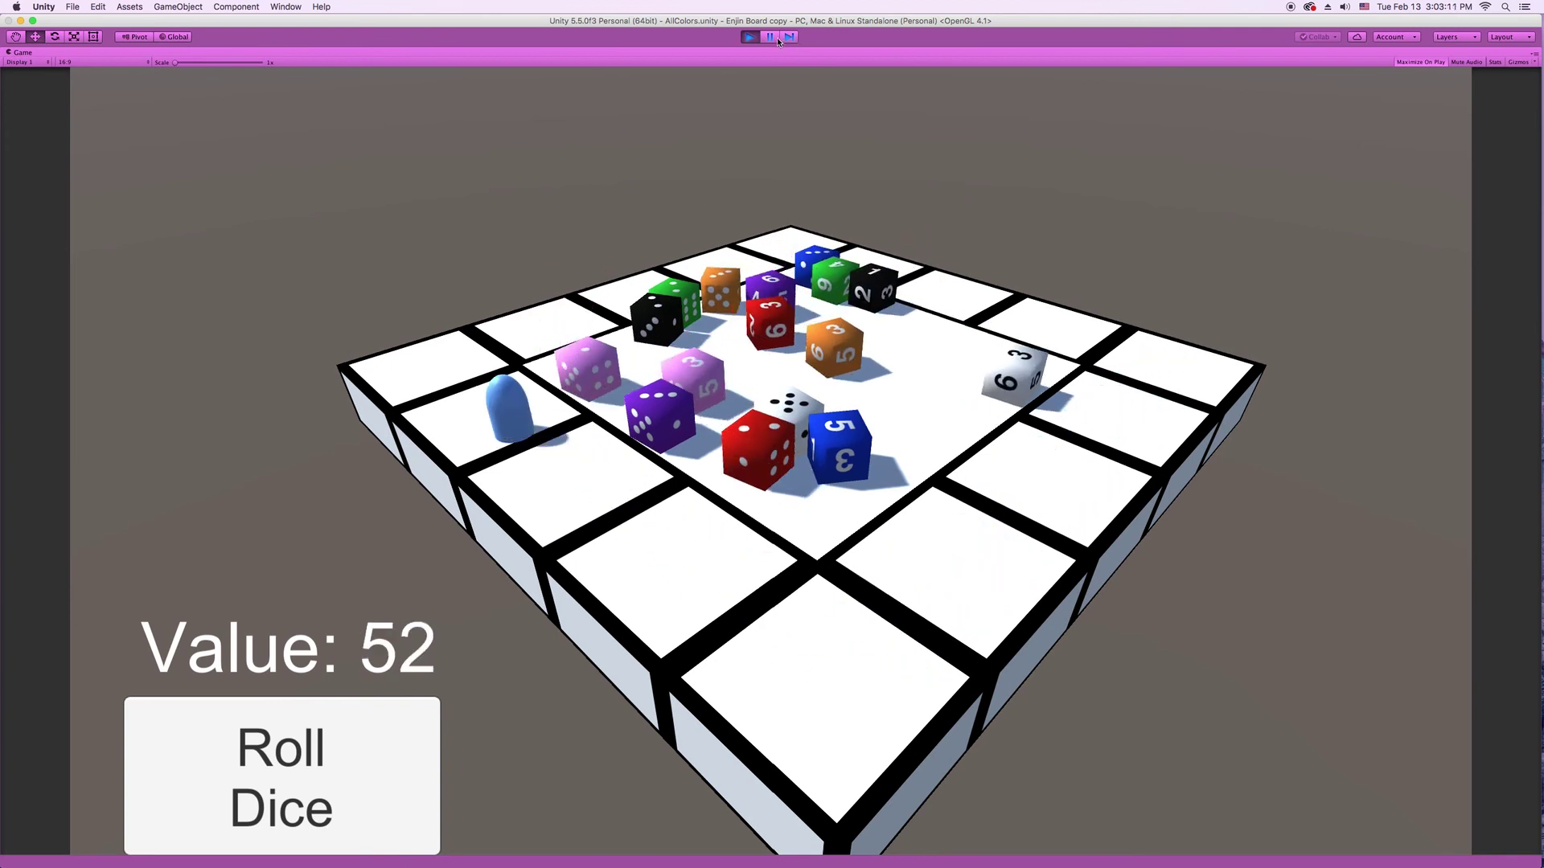
left_click(336, 762)
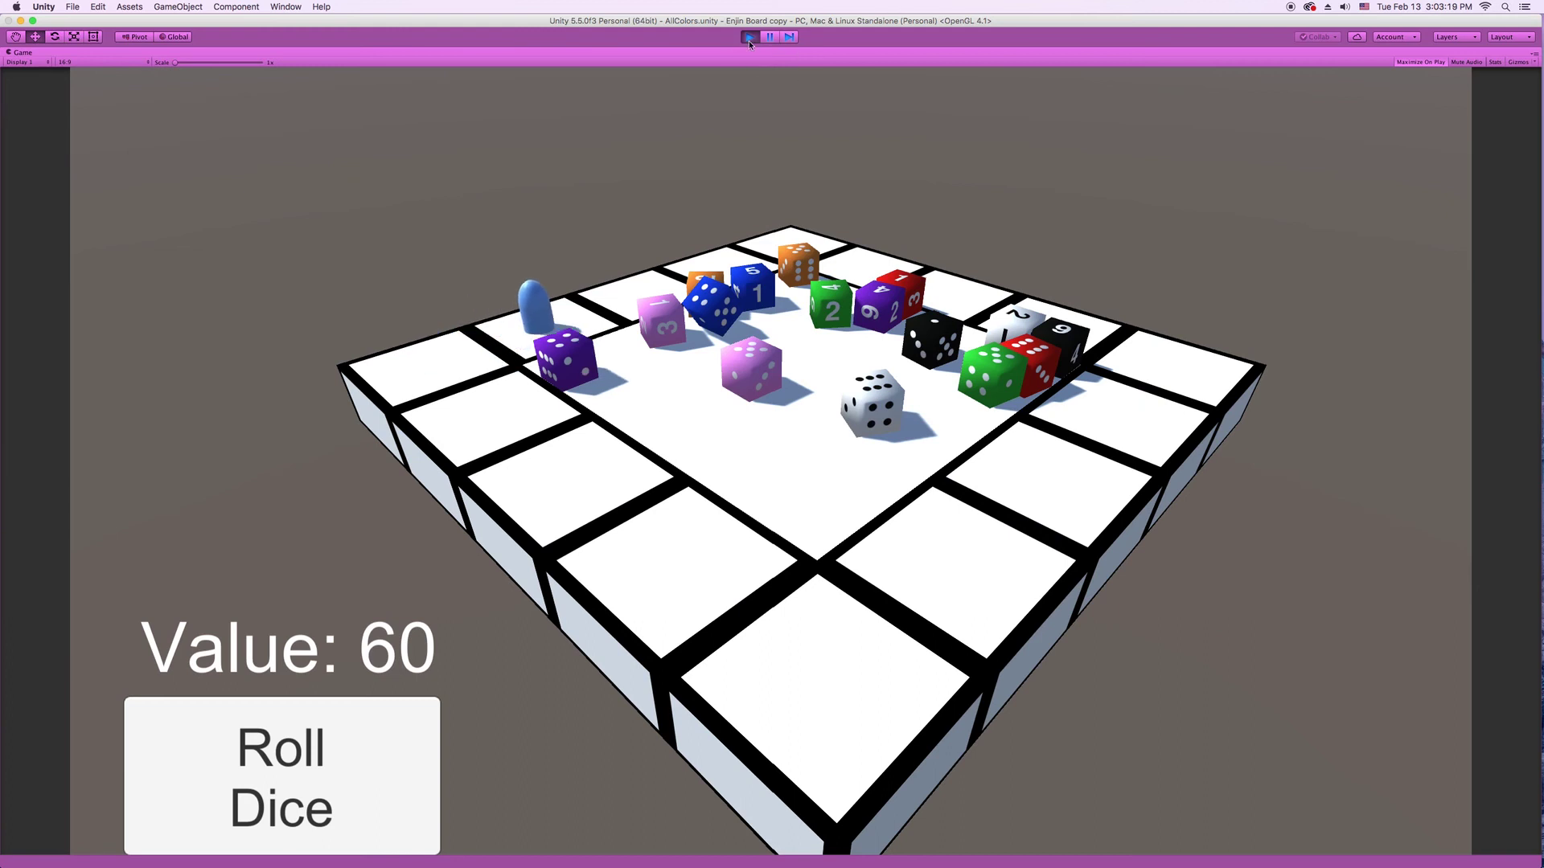
left_click(749, 36)
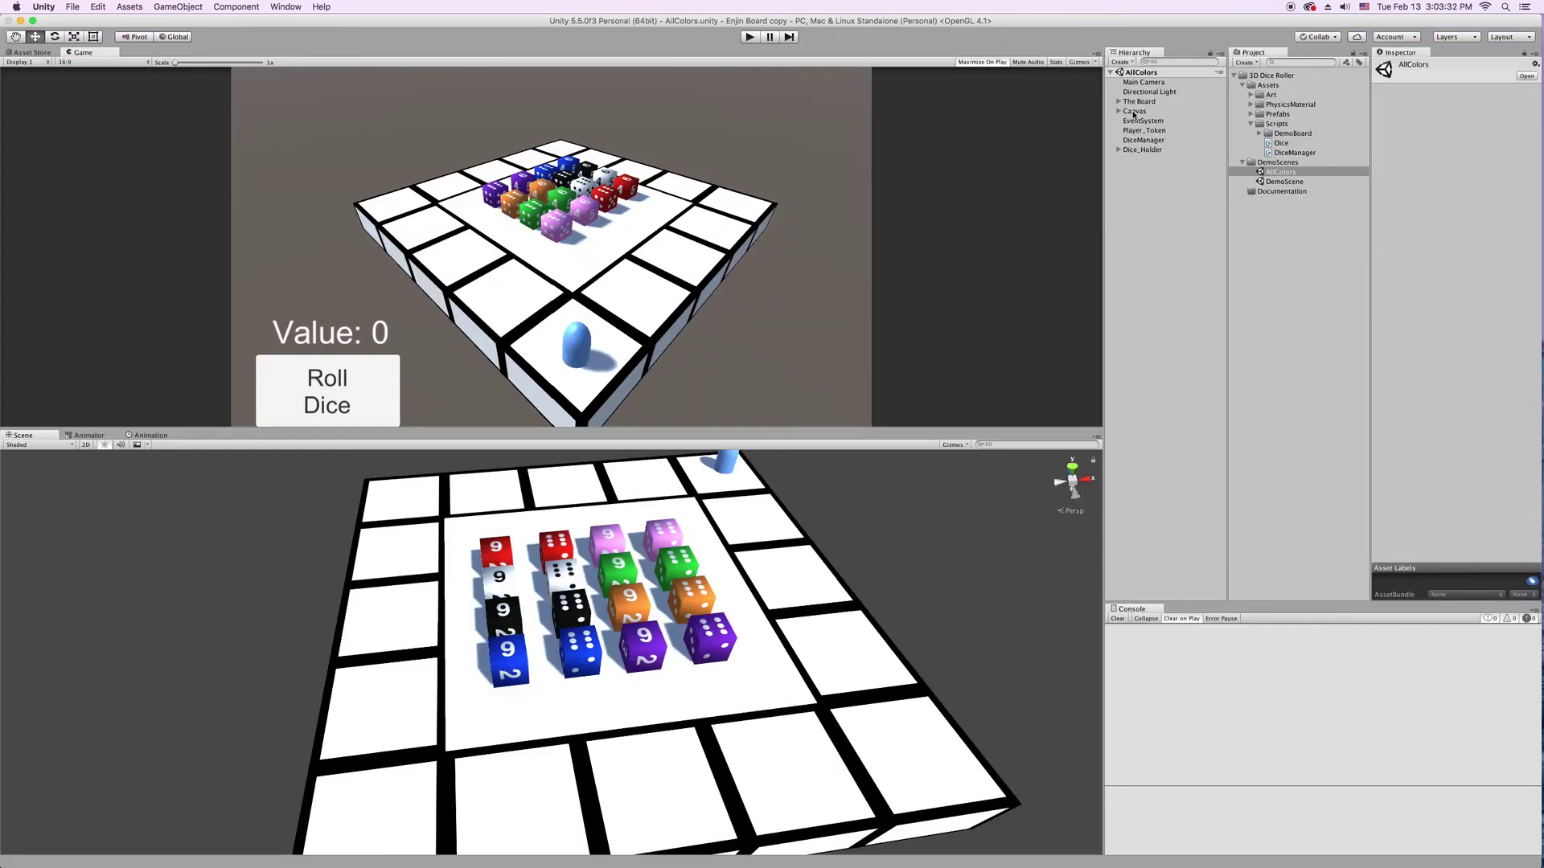
Expand the Canvas and inspect the Button's On Click event, which targets DiceManager
left_click(1139, 111)
key("Right")
left_click(1141, 120)
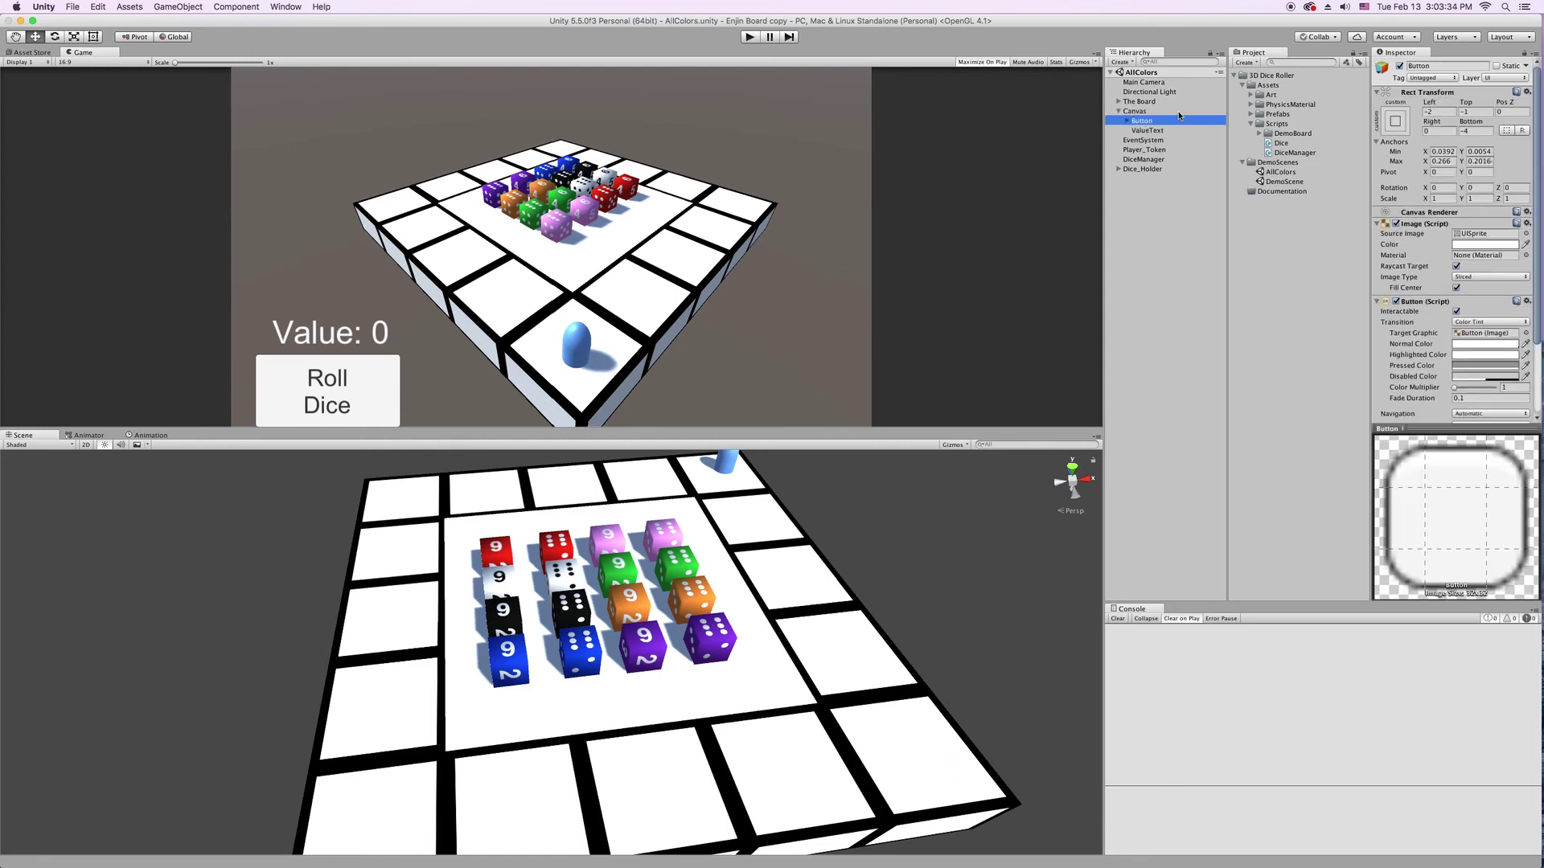
scroll(1452, 301, "down", 4)
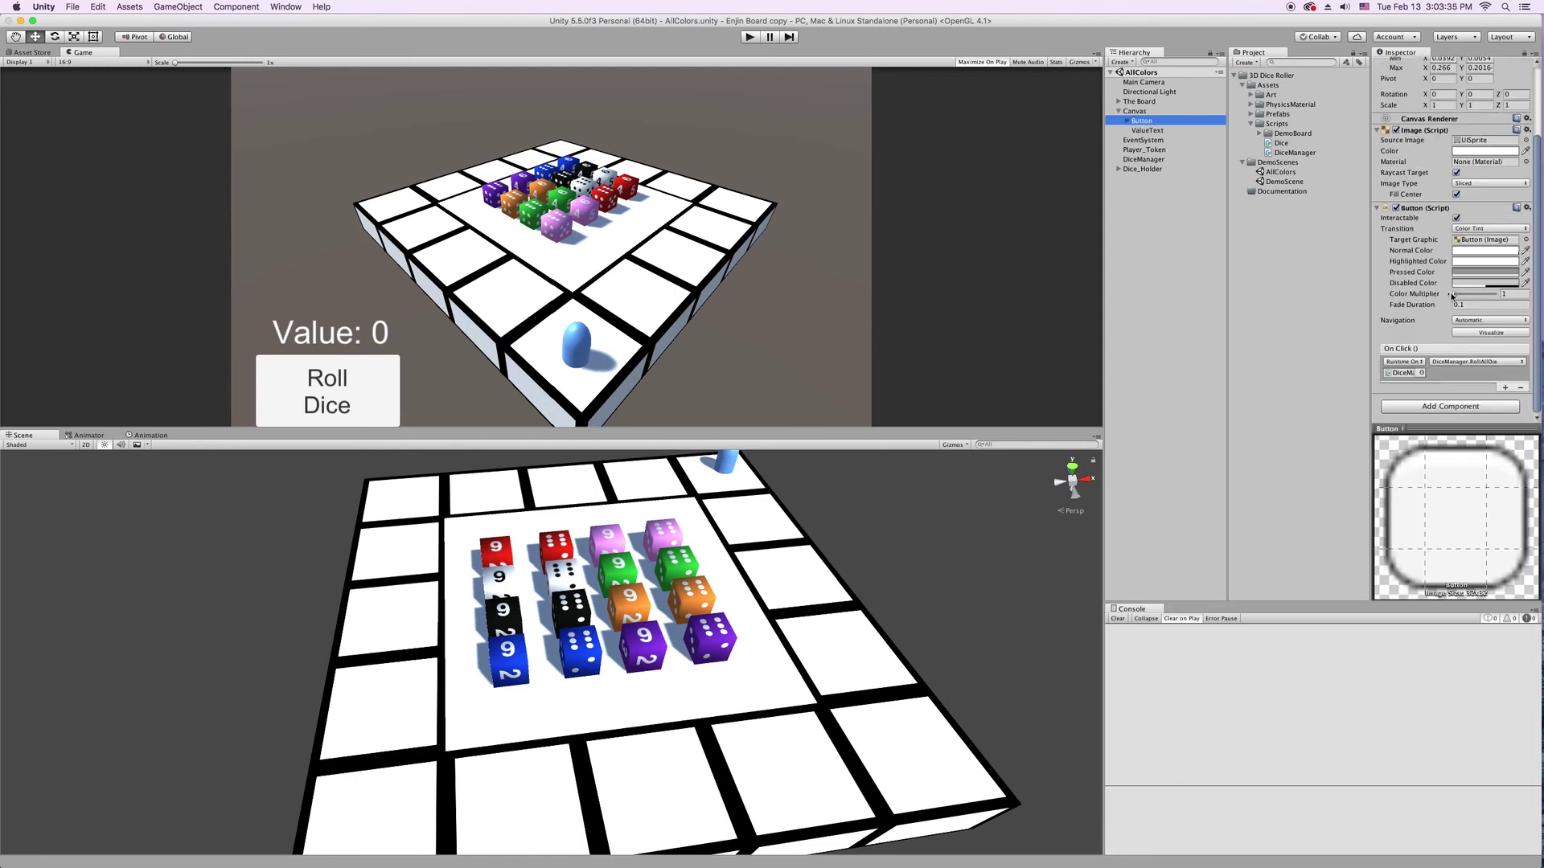
left_click(1404, 373)
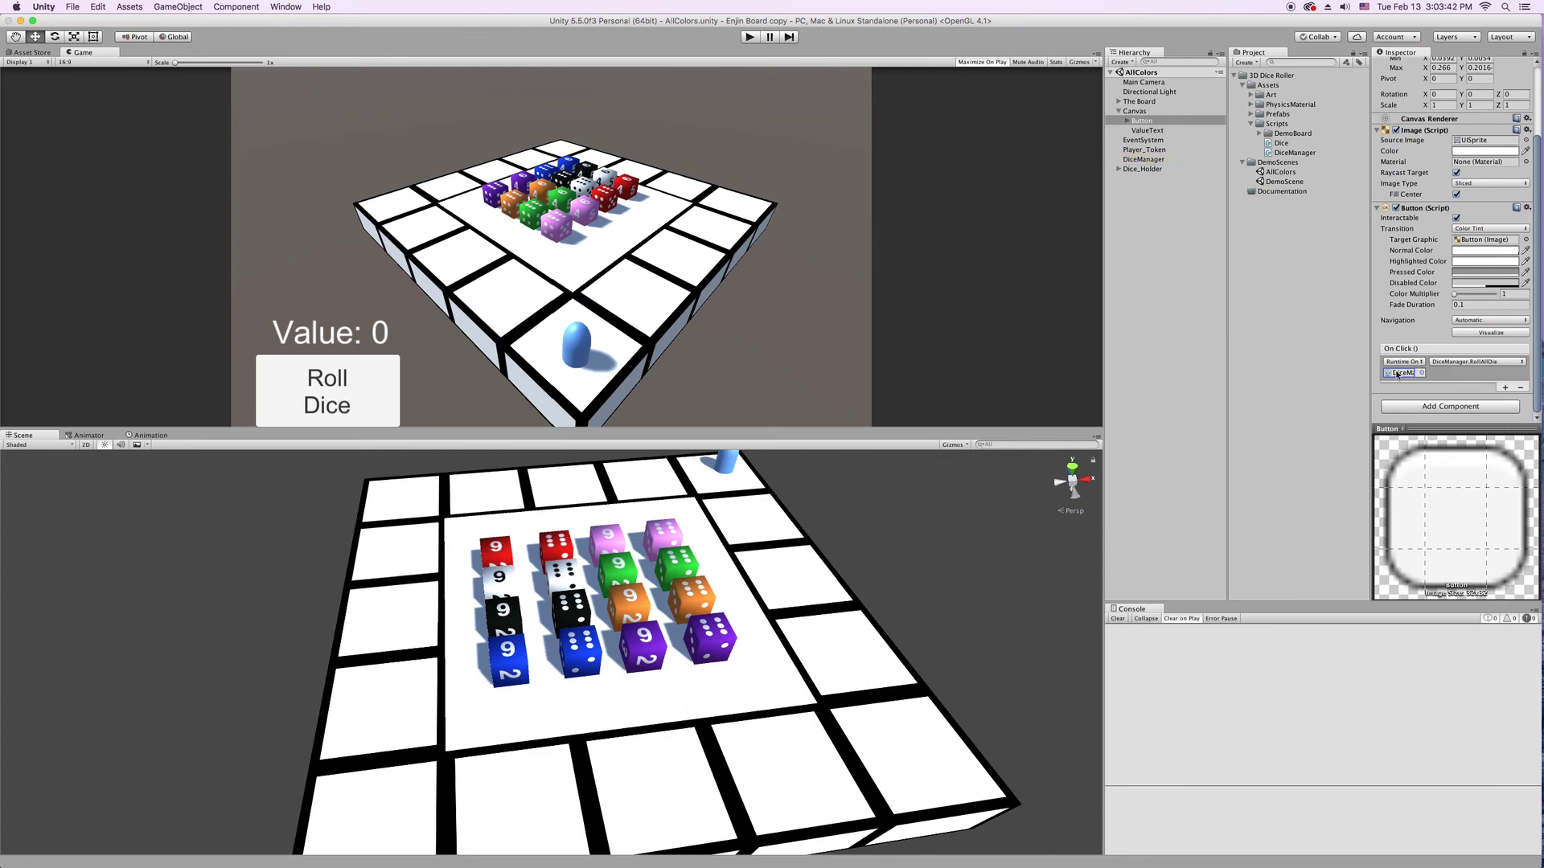
Inspect Dice_Holder and DiceManager's list of 16 dice, then reveal the Bouncy physics material
left_click(1148, 170)
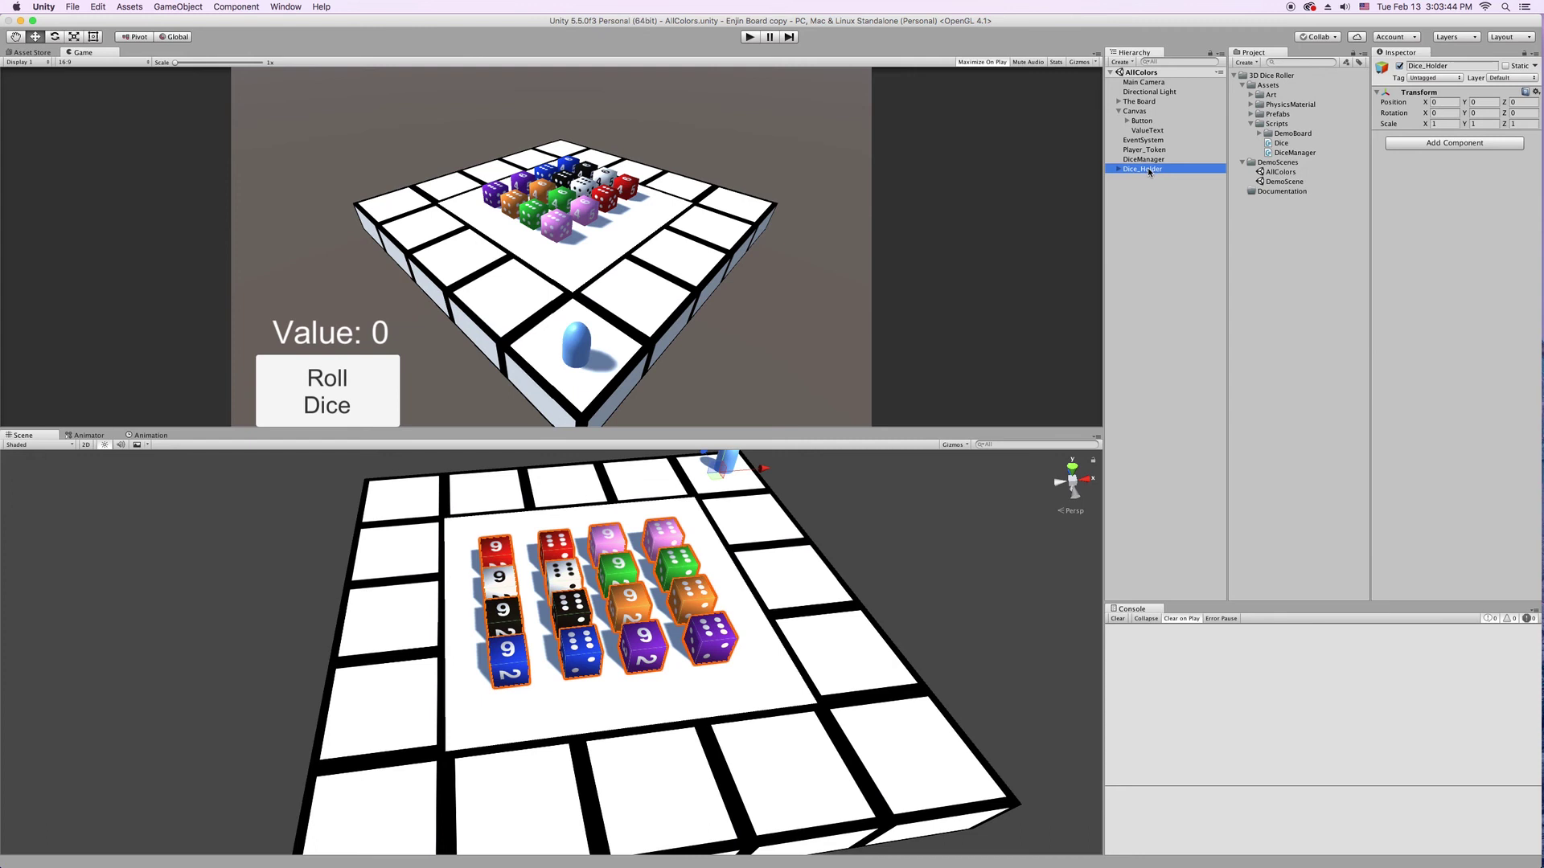
left_click(1142, 159)
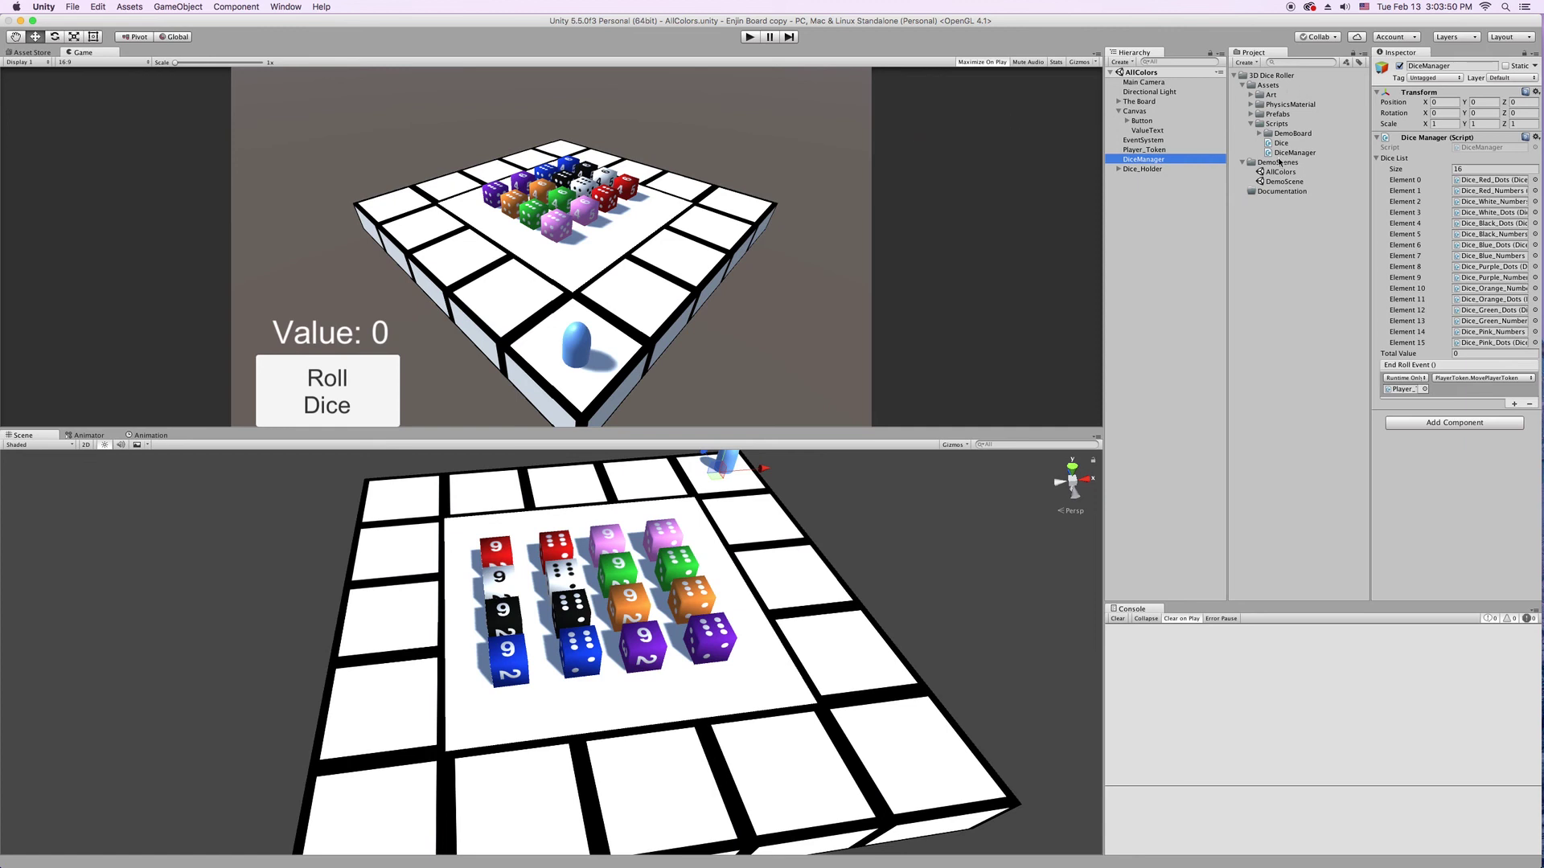
left_click(1249, 104)
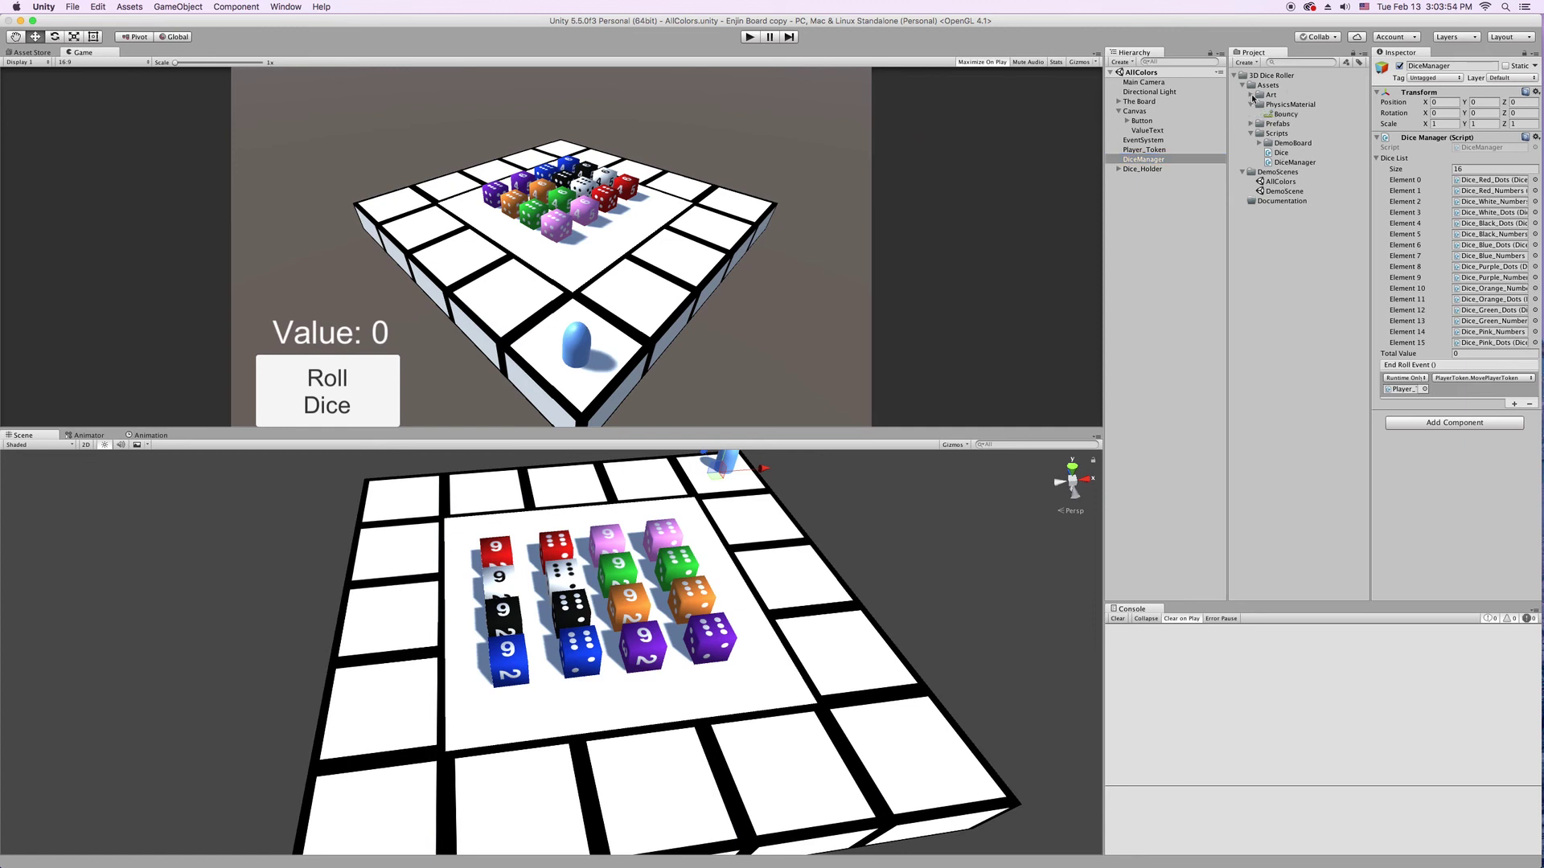
Check the Canvas and Button objects, ending with The Board selected in the Inspector
left_click(1139, 100)
left_click(1140, 111)
left_click(1142, 120)
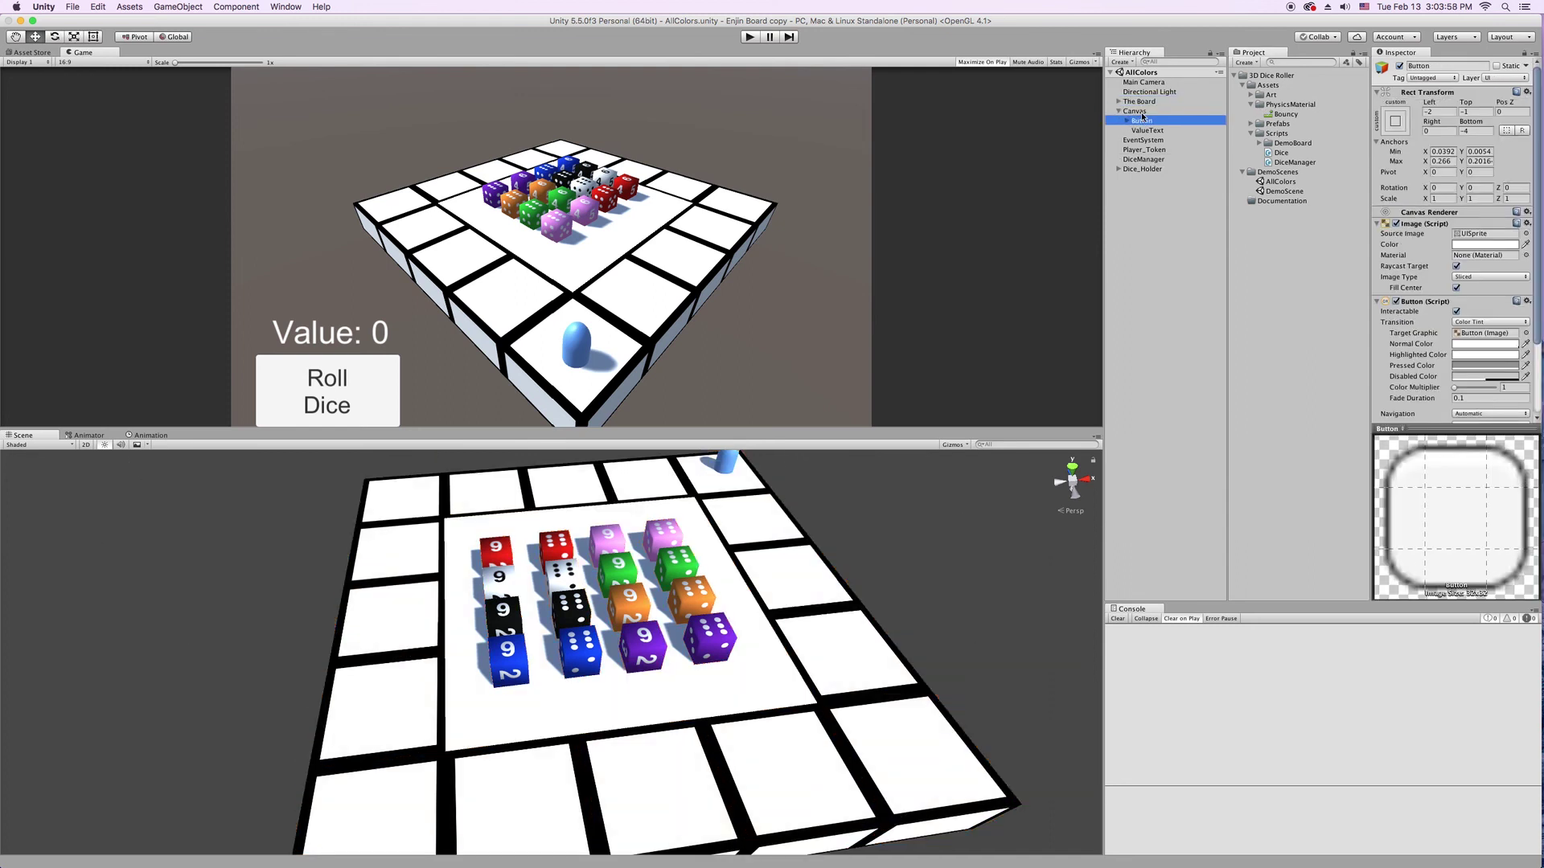
left_click(1143, 112)
left_click(1139, 101)
Frame The Board and orbit the Scene view to reveal its invisible collider walls
key("f")
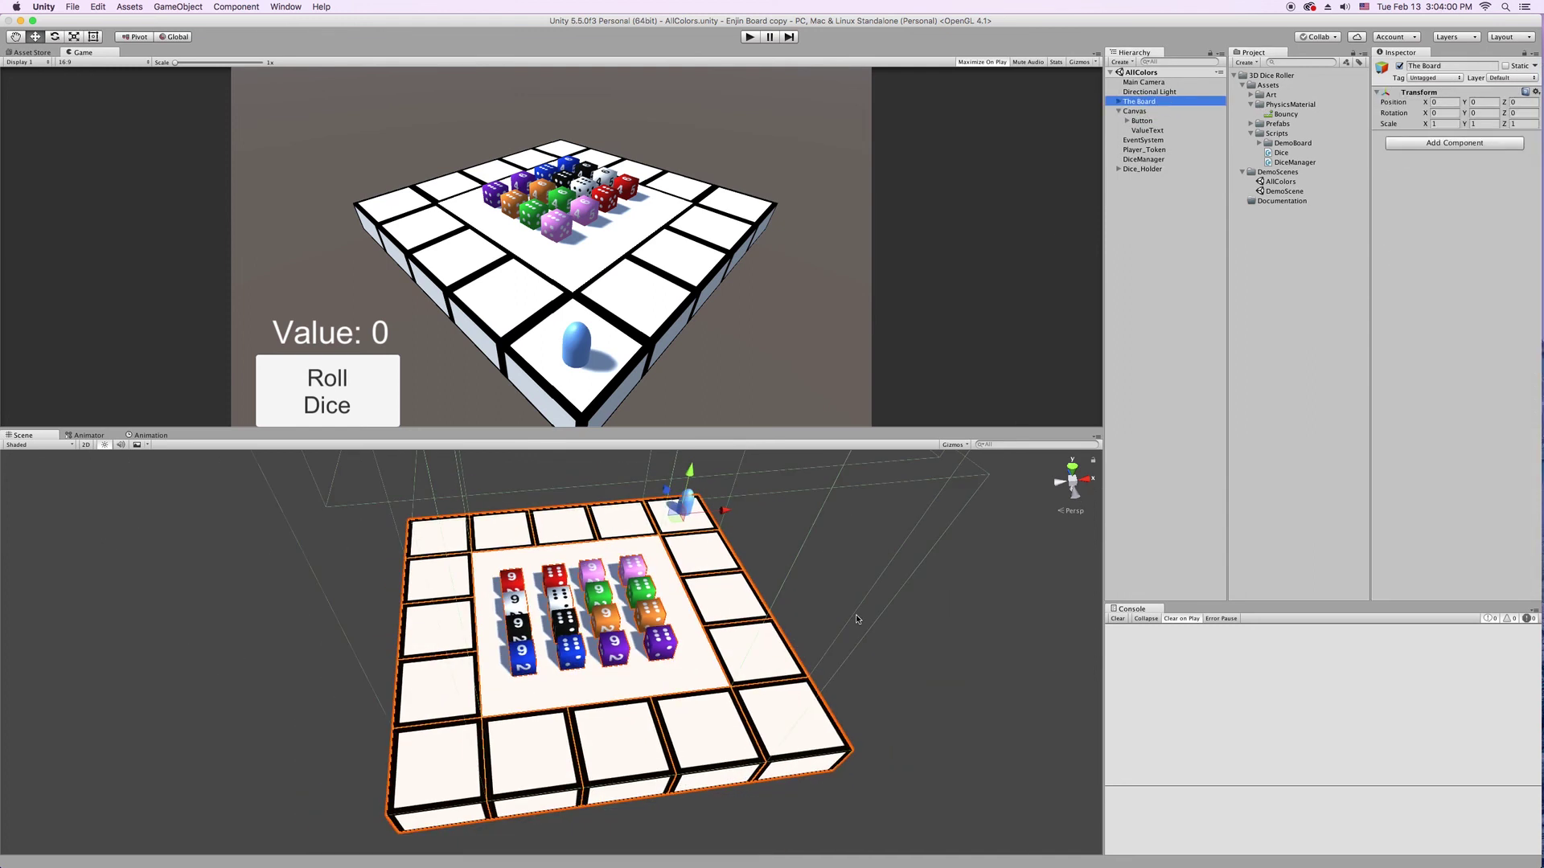
left_click_drag(855, 612, 792, 284, "alt")
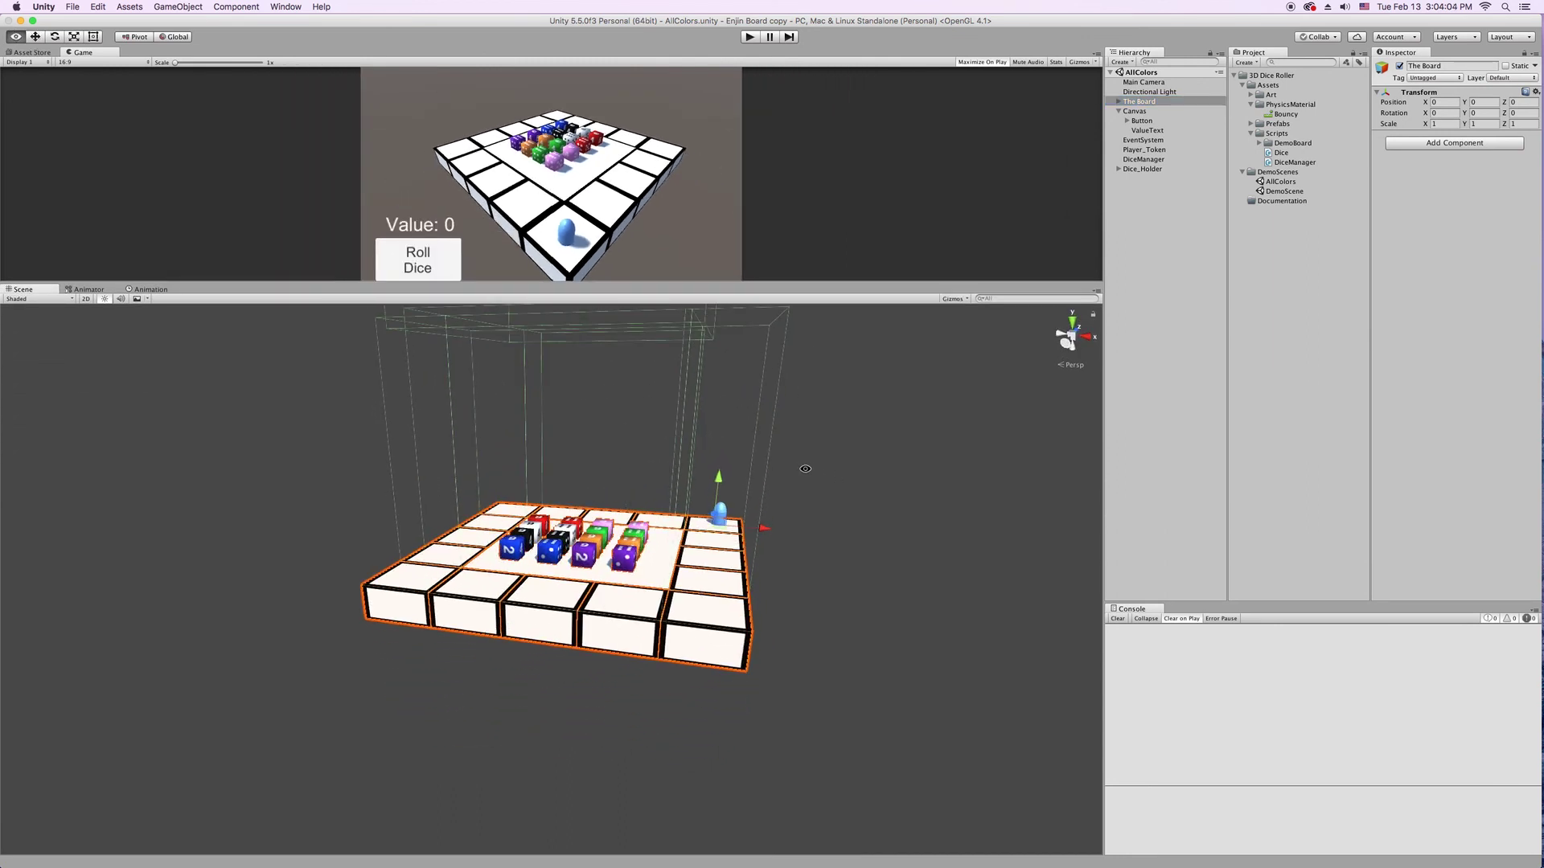
left_click_drag(826, 514, 811, 615, "alt")
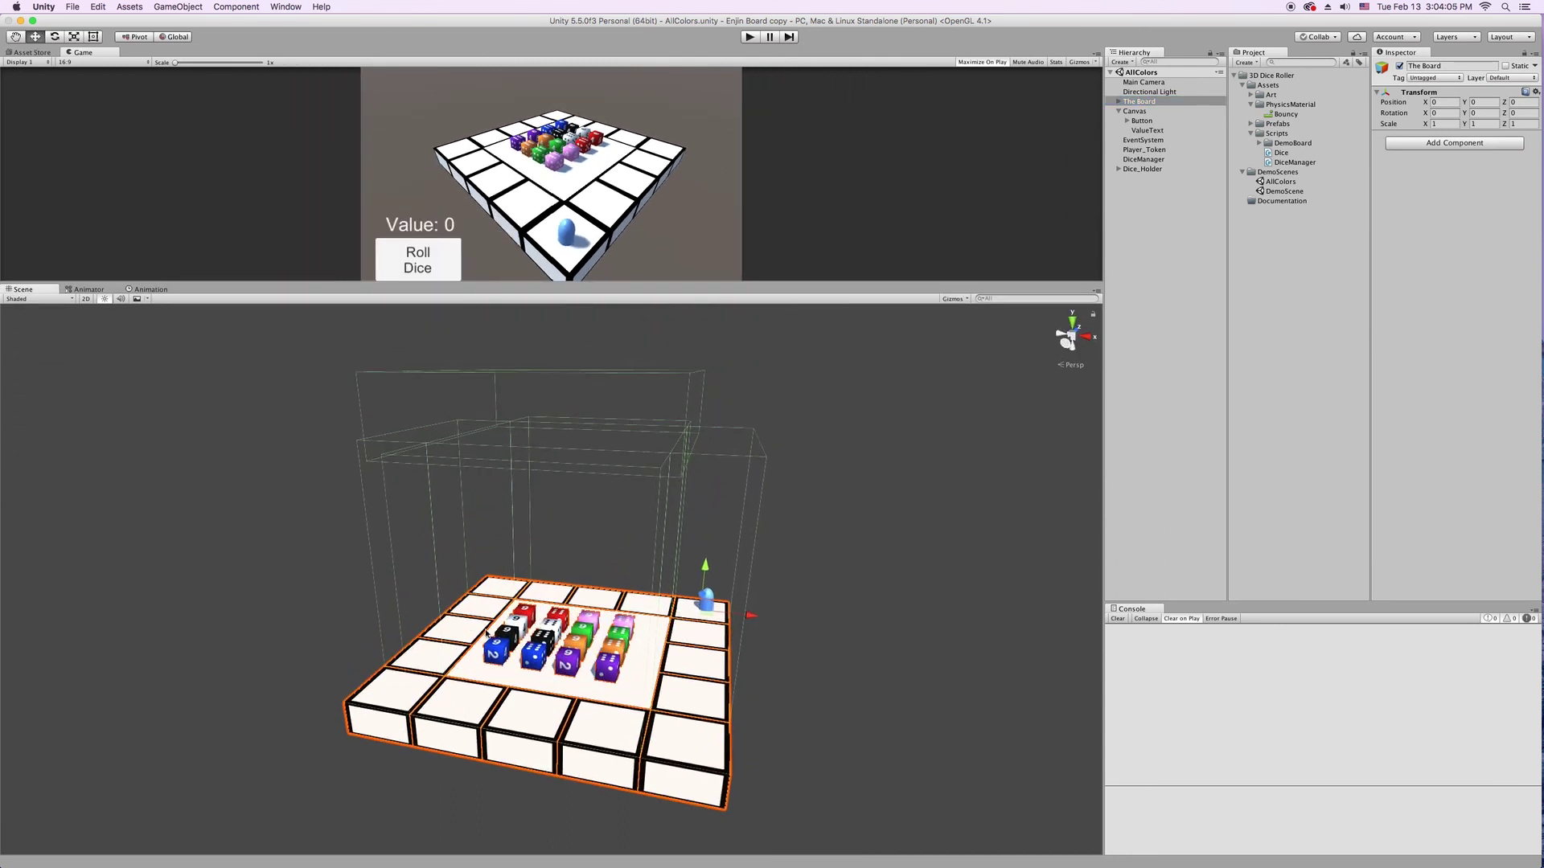
Collapse the Scripts, PhysicsMaterial and DemoScenes folders, then orbit around the board's walls
left_click(1250, 133)
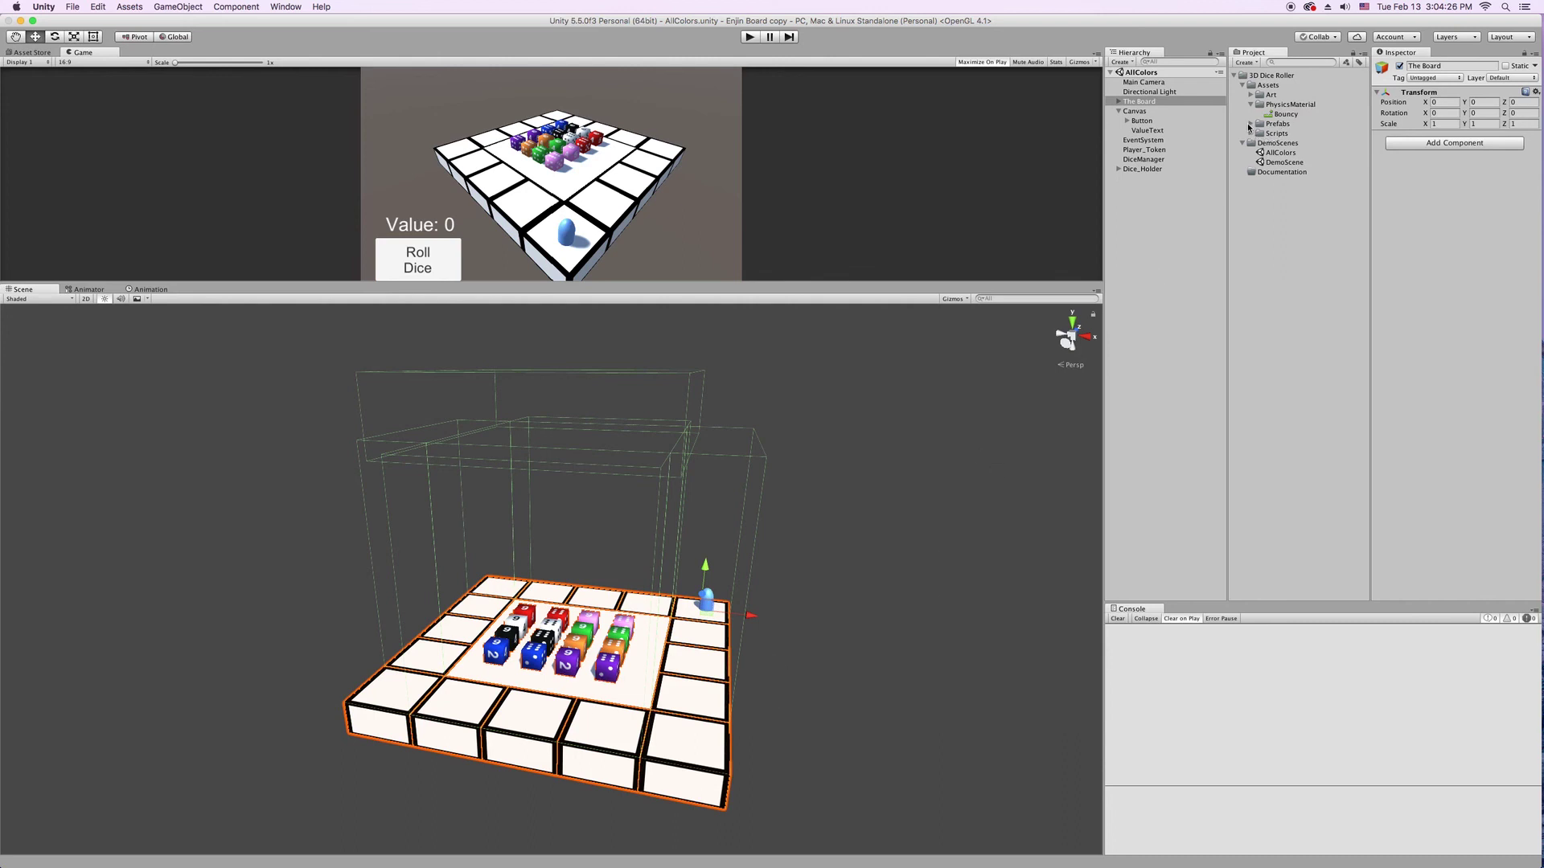
left_click(1250, 104)
left_click(1243, 134)
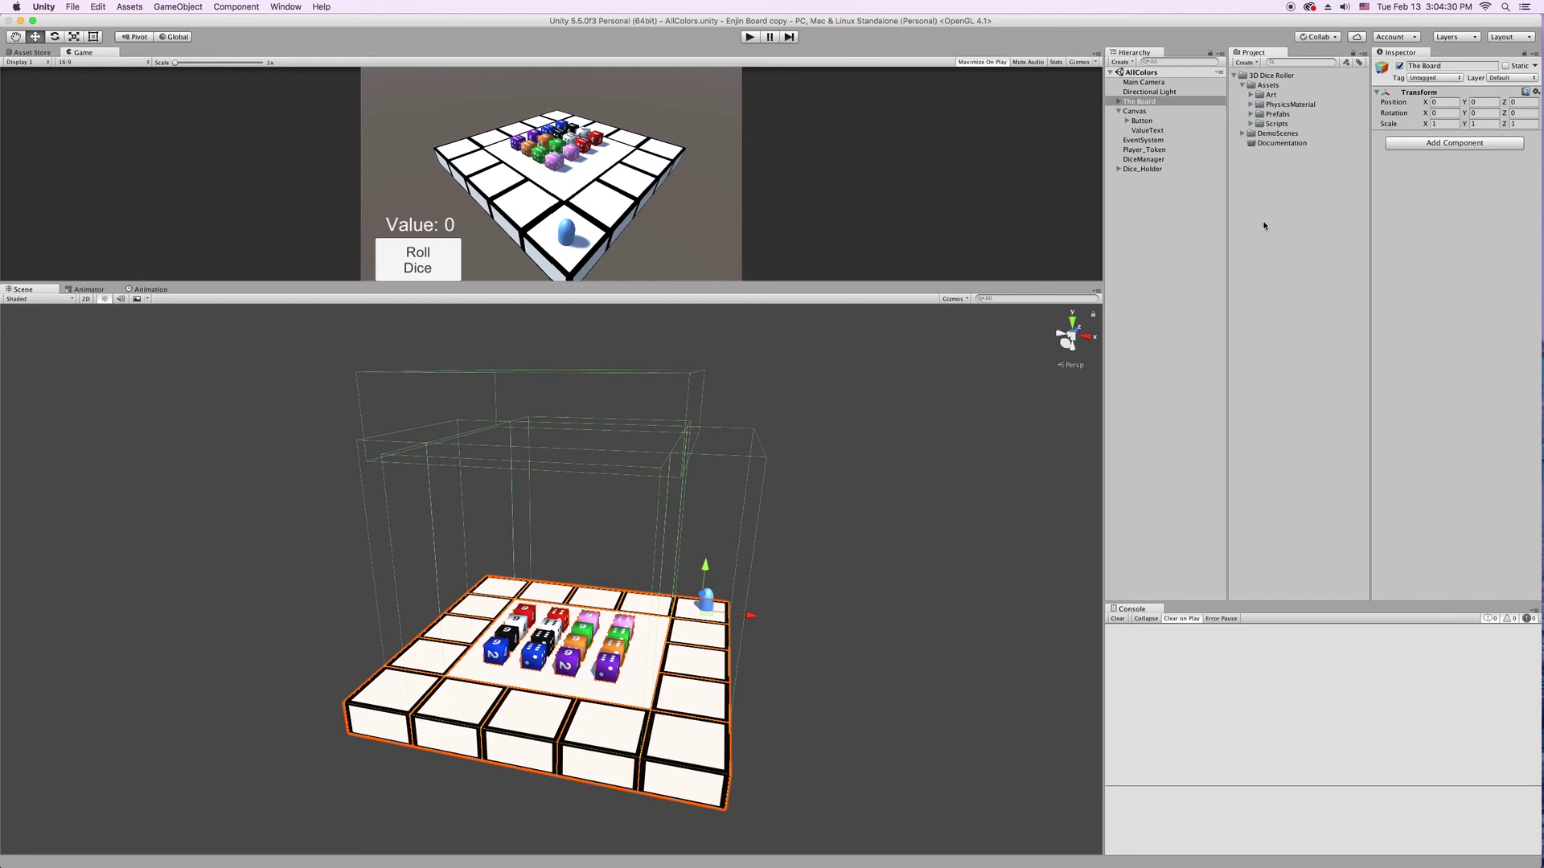
left_click_drag(847, 493, 753, 501, "alt")
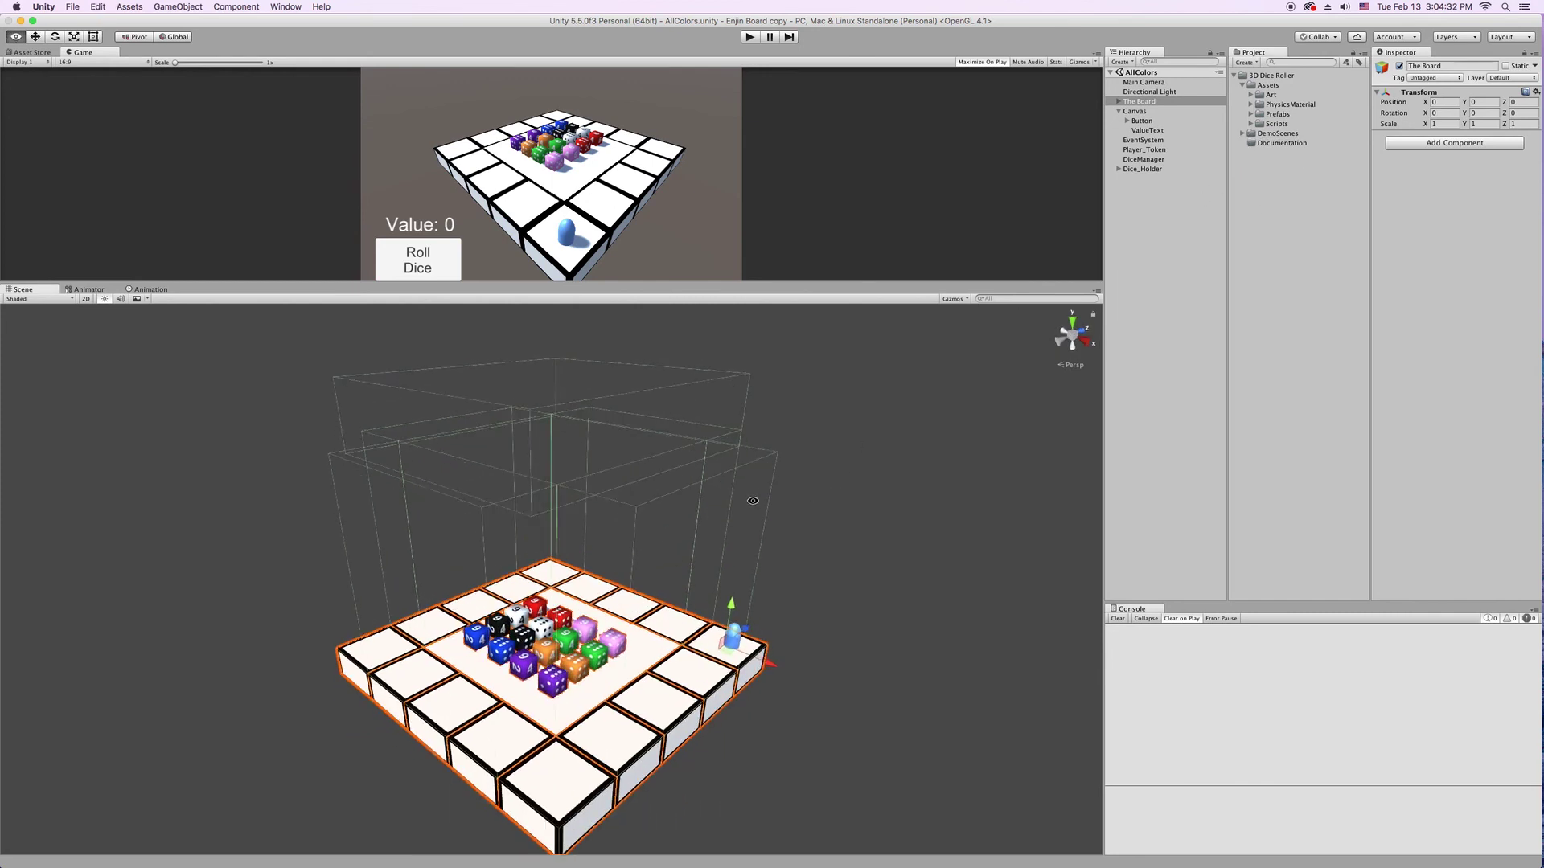